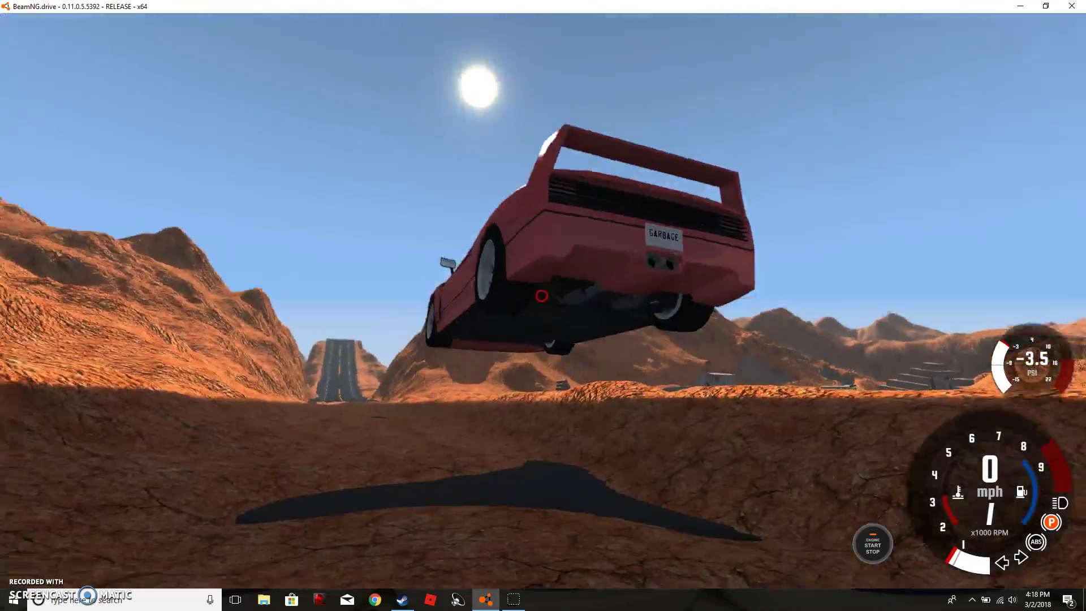
Orbit the view around the parked red car, then turn toward the road ahead.
{"action": "left_click_drag", "start_coordinate": [543, 340], "coordinate": [424, 212]}
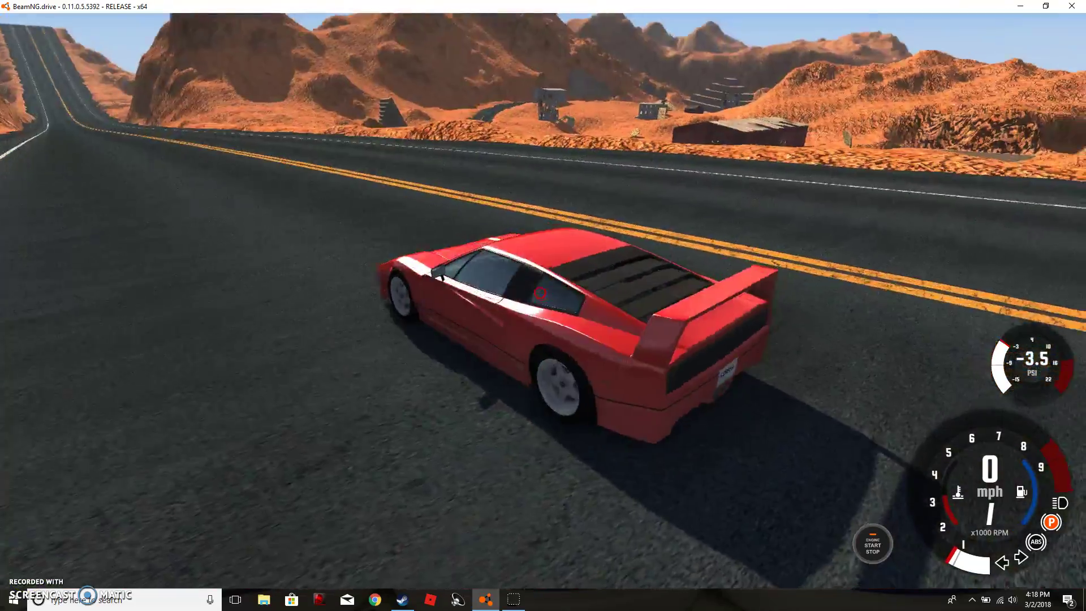
{"action": "key", "text": "c"}
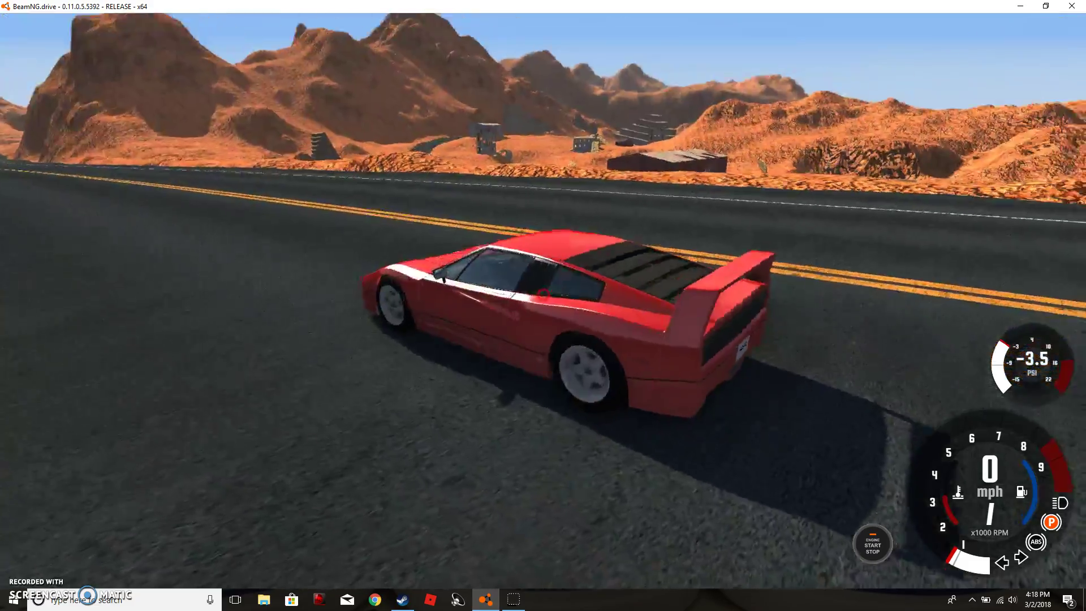
{"action": "left_click_drag", "start_coordinate": [543, 340], "coordinate": [679, 254]}
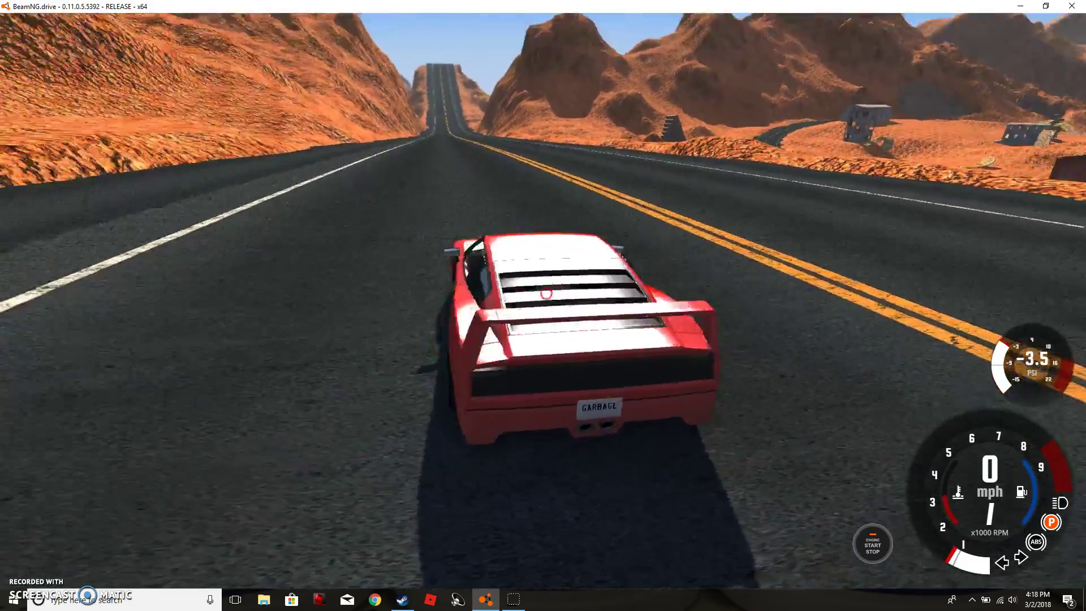
{"action": "left_click_drag", "start_coordinate": [544, 340], "coordinate": [645, 391]}
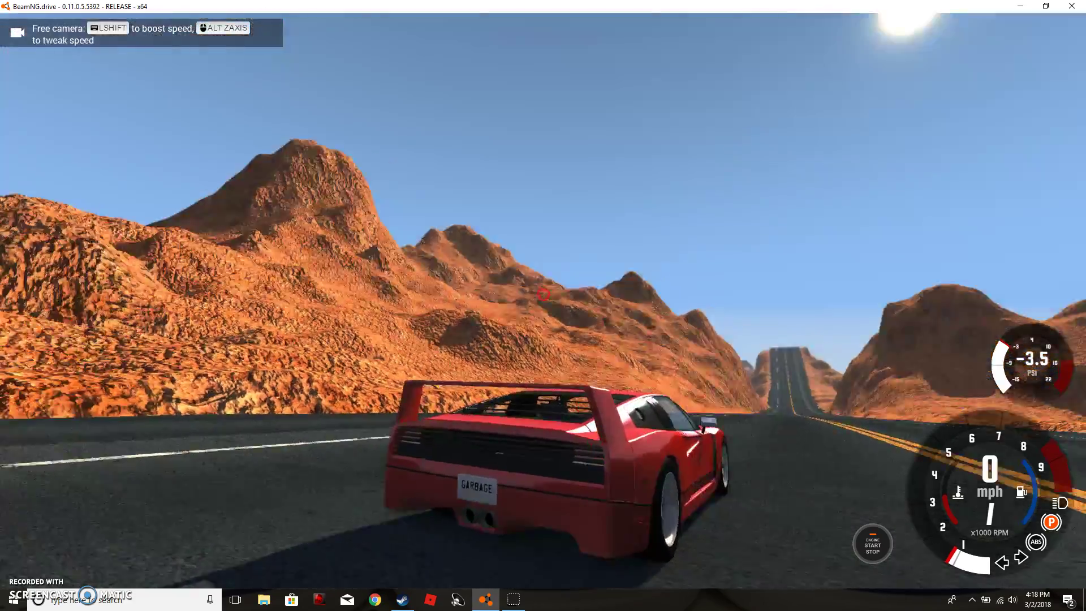
{"action": "left_click_drag", "start_coordinate": [543, 340], "coordinate": [339, 255]}
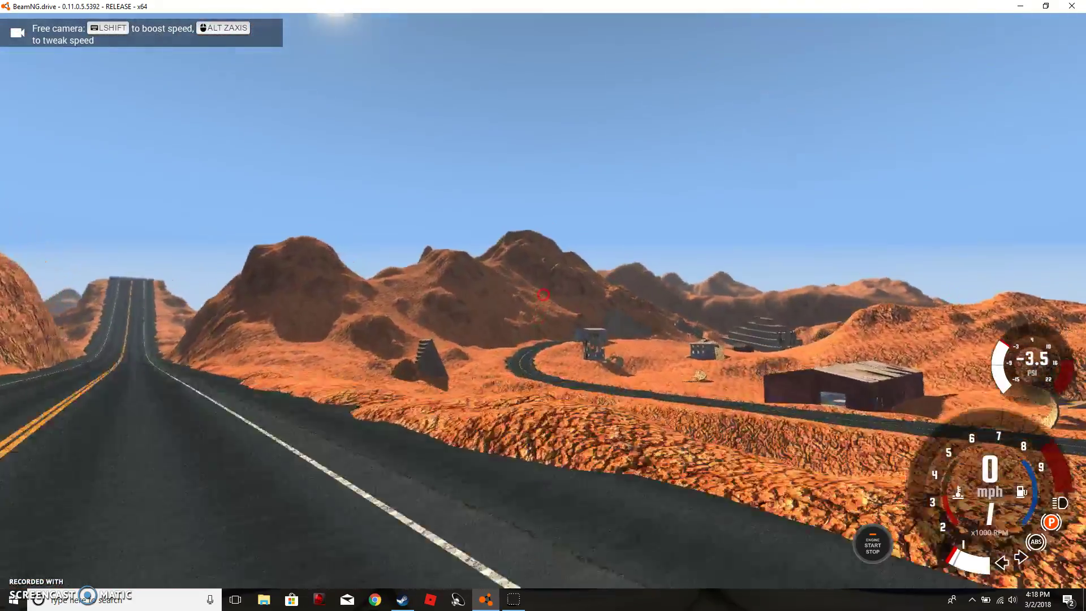
Fly the free camera past the pyramid ramp and mountains, down toward the river canyon.
{"action": "key", "text": "w"}
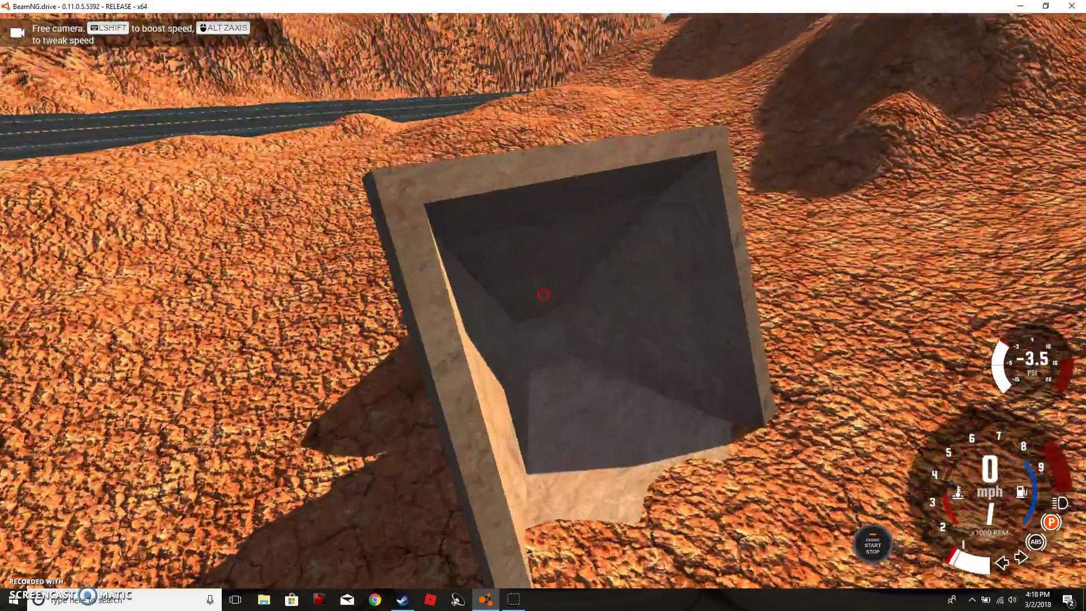
{"action": "left_click_drag", "start_coordinate": [543, 340], "coordinate": [340, 255]}
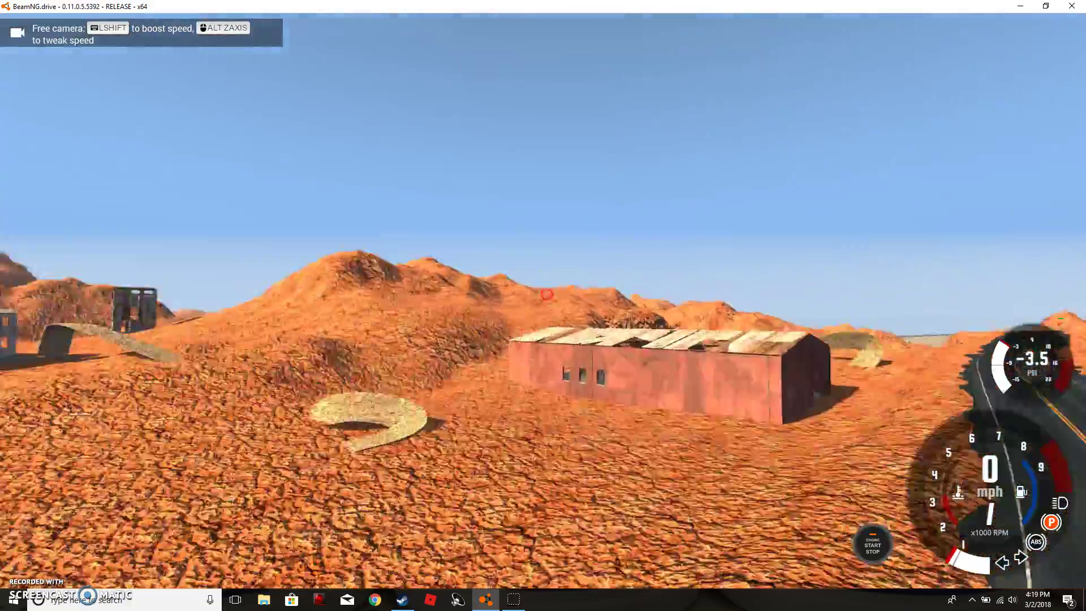
{"action": "left_click_drag", "start_coordinate": [543, 340], "coordinate": [425, 297]}
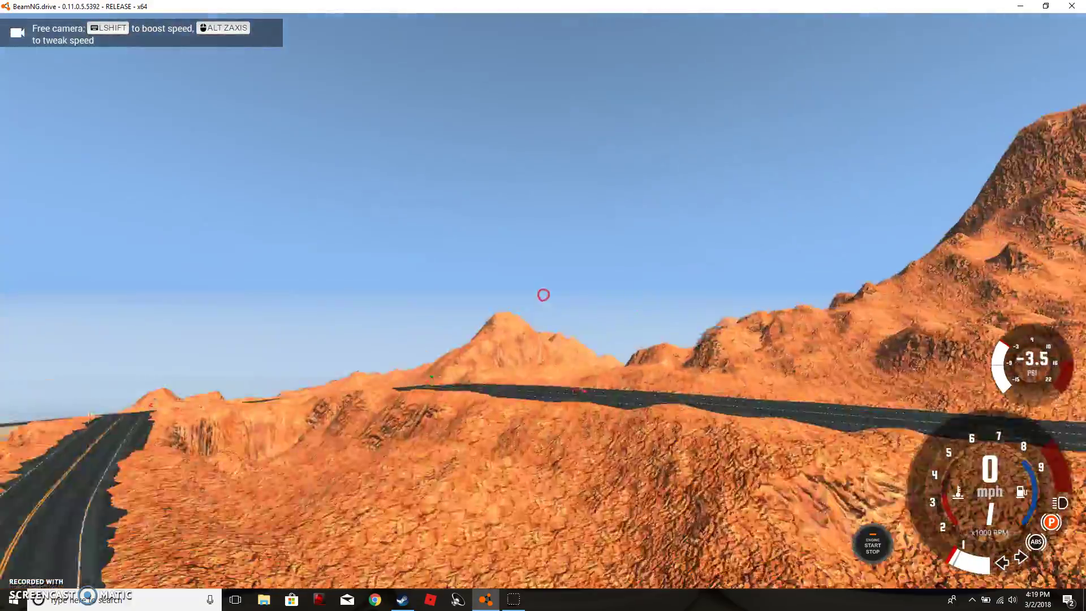
{"action": "left_click_drag", "start_coordinate": [544, 339], "coordinate": [425, 255]}
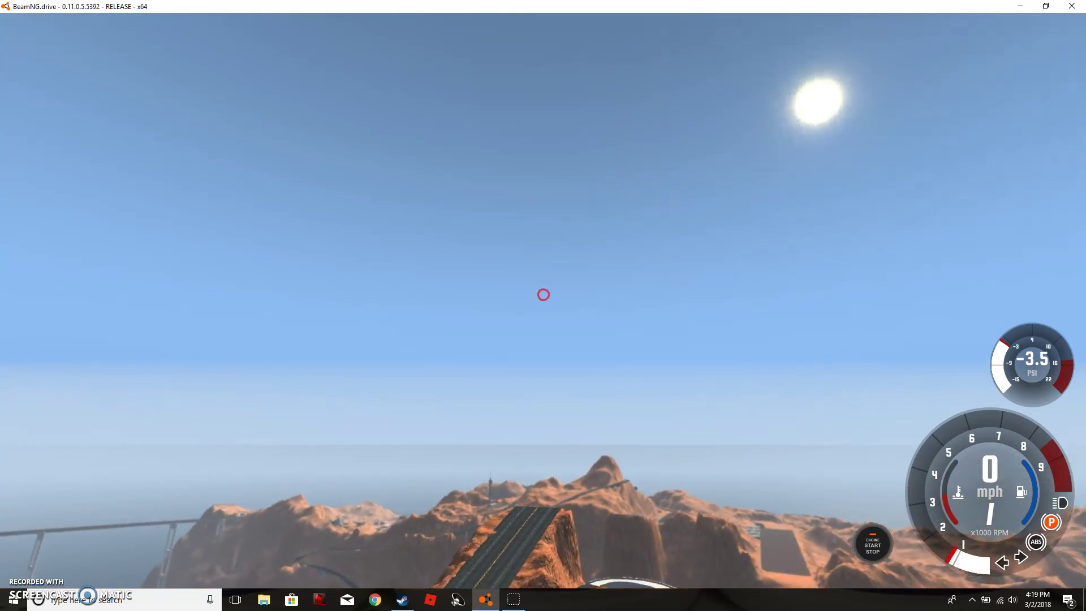
{"action": "left_click_drag", "start_coordinate": [544, 297], "coordinate": [544, 425]}
{"action": "key", "text": "w"}
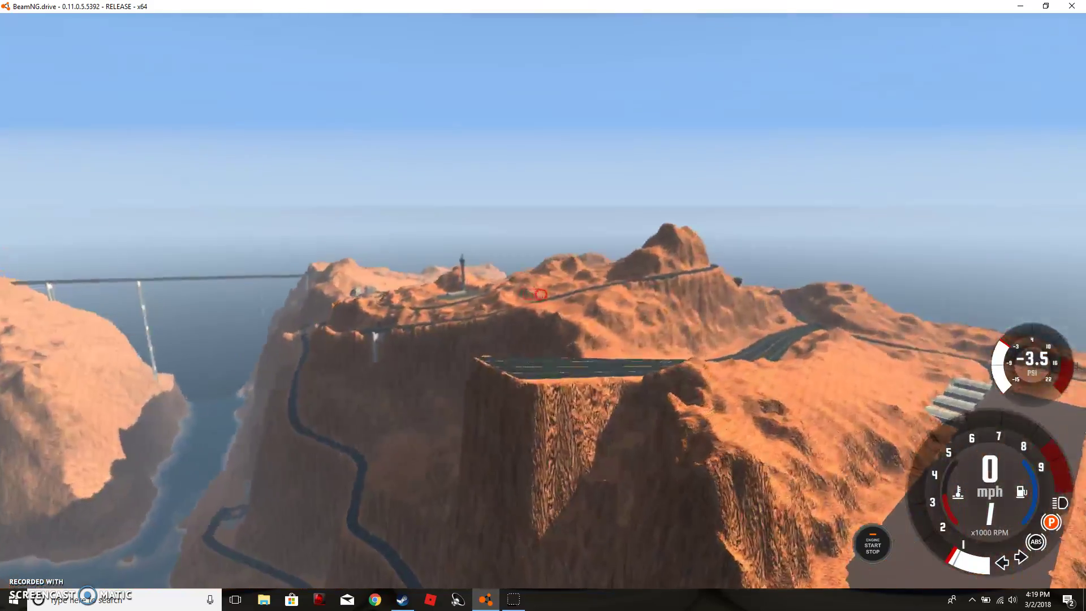
{"action": "left_click_drag", "start_coordinate": [544, 295], "coordinate": [340, 467]}
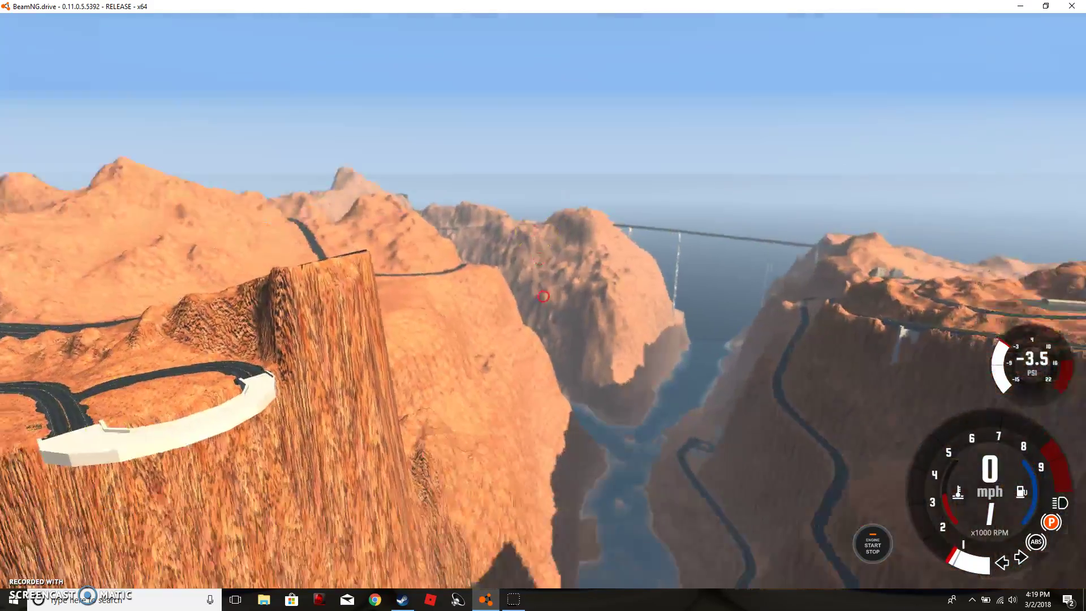
{"action": "key", "text": "w"}
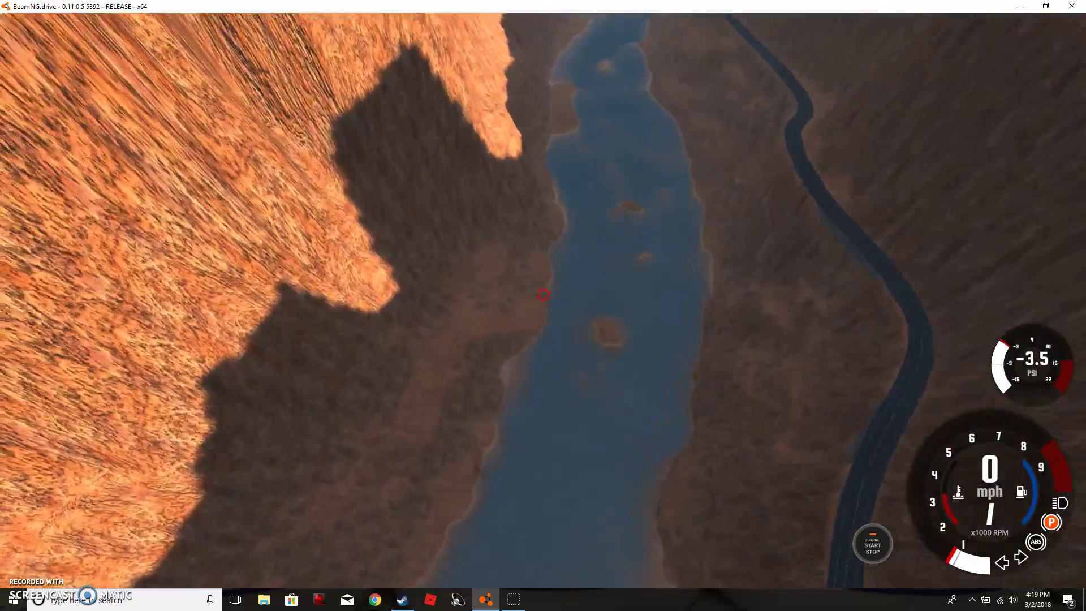
Sweep the view across the canyon bridge and mesa, then glide along the ridge road.
{"action": "left_click_drag", "start_coordinate": [543, 295], "coordinate": [543, 382]}
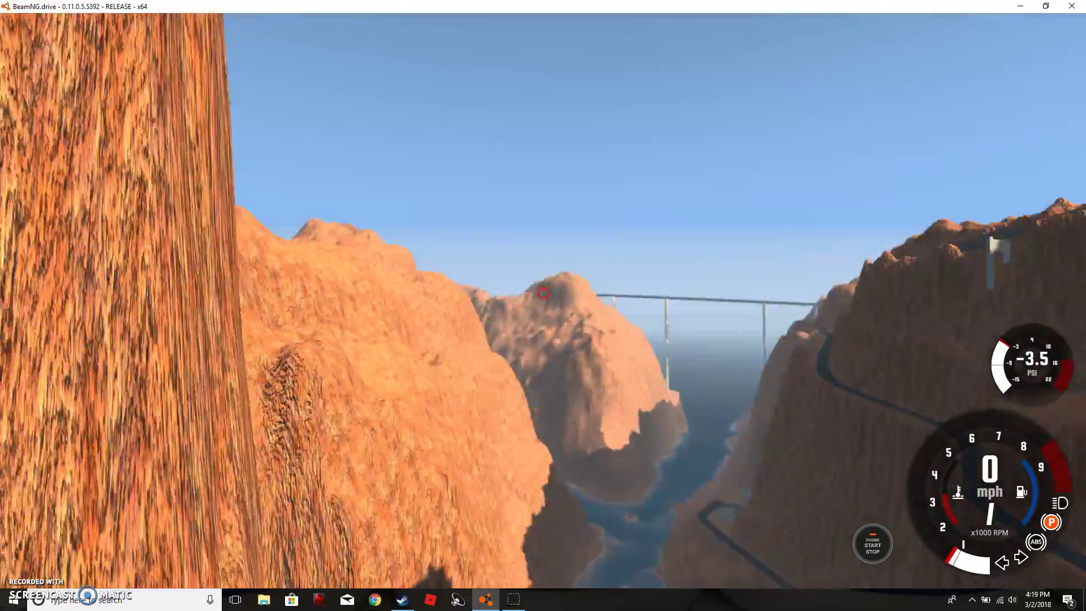
{"action": "left_click_drag", "start_coordinate": [543, 295], "coordinate": [594, 255]}
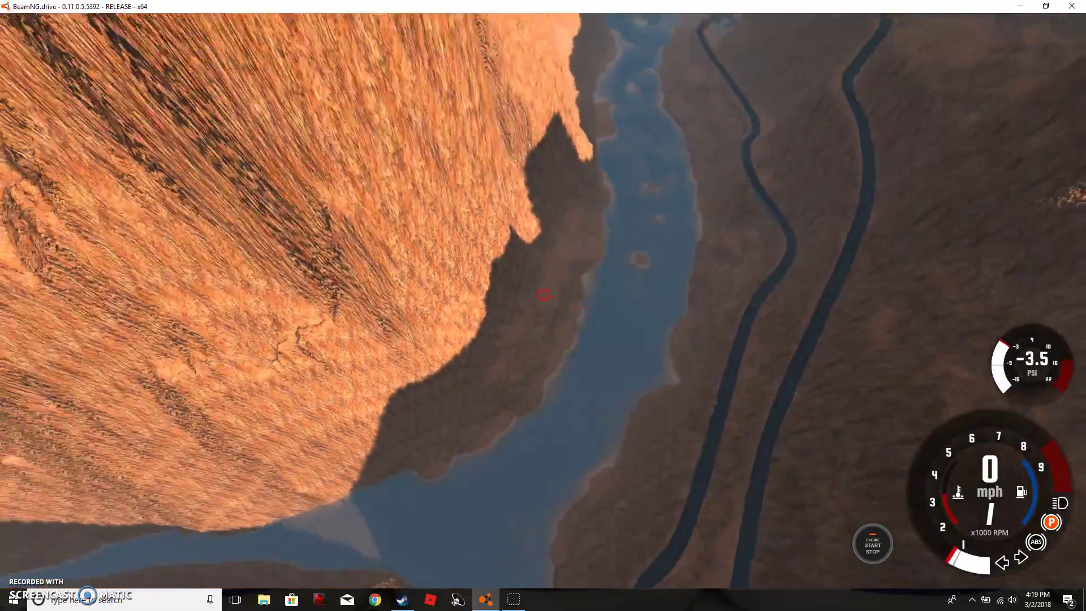
{"action": "left_click_drag", "start_coordinate": [544, 295], "coordinate": [544, 213]}
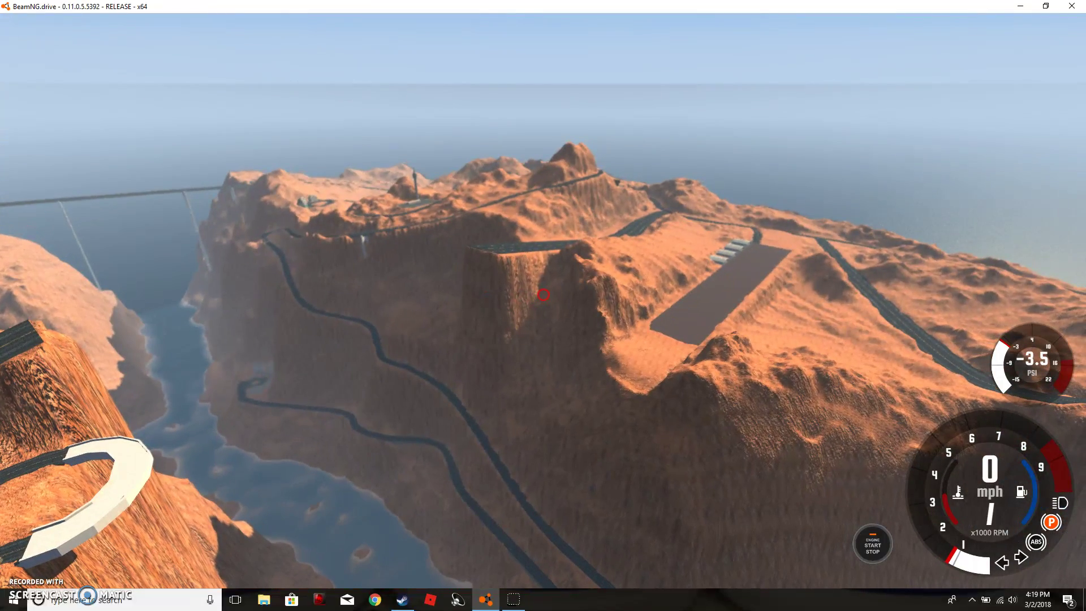
{"action": "left_click_drag", "start_coordinate": [543, 297], "coordinate": [424, 255]}
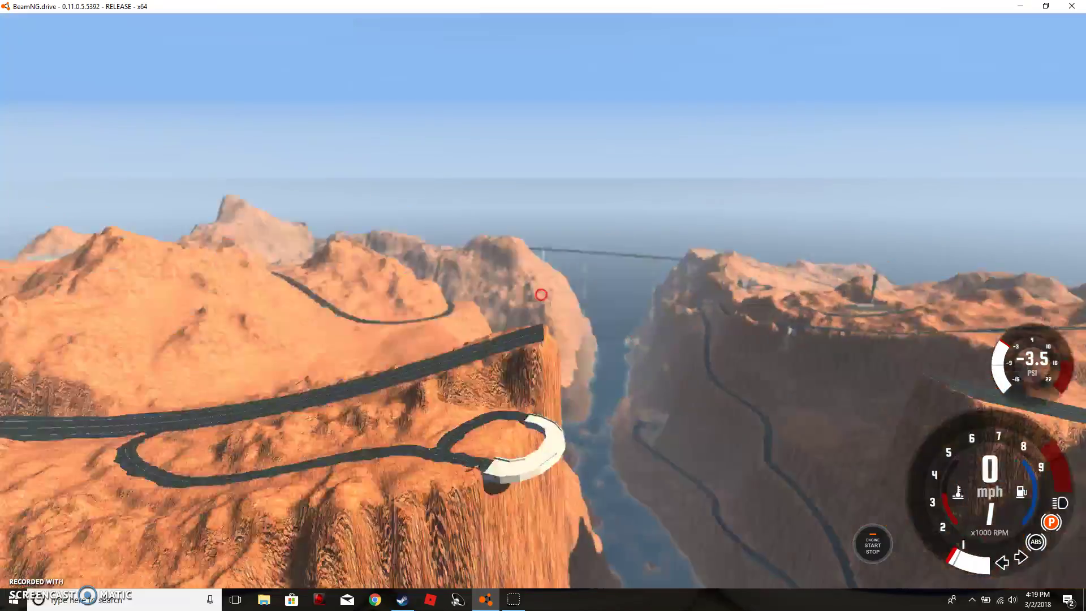
{"action": "left_click_drag", "start_coordinate": [543, 295], "coordinate": [425, 295]}
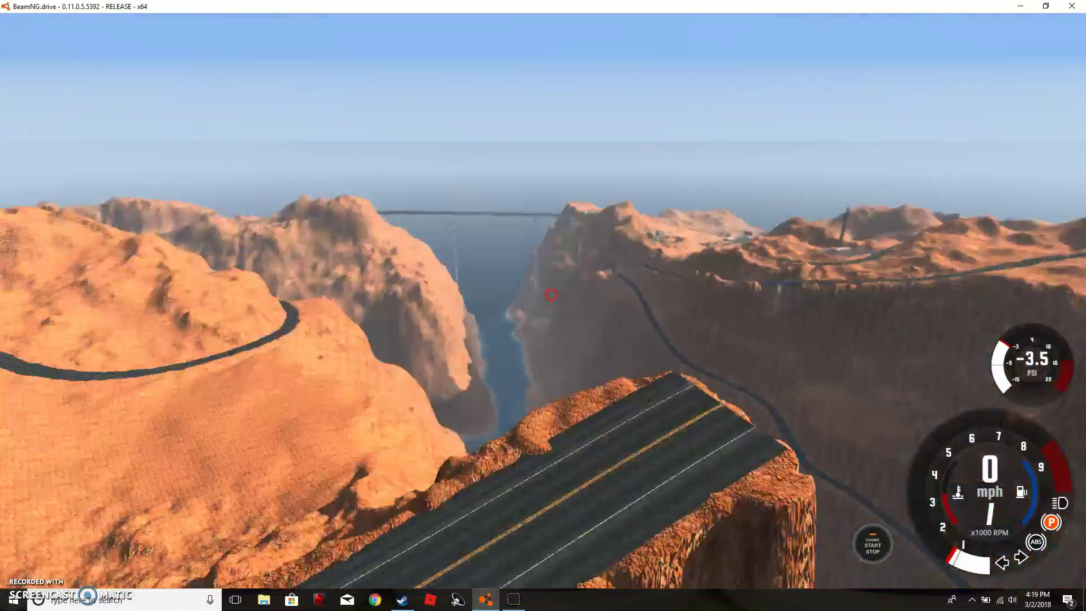
{"action": "left_click_drag", "start_coordinate": [550, 295], "coordinate": [425, 295]}
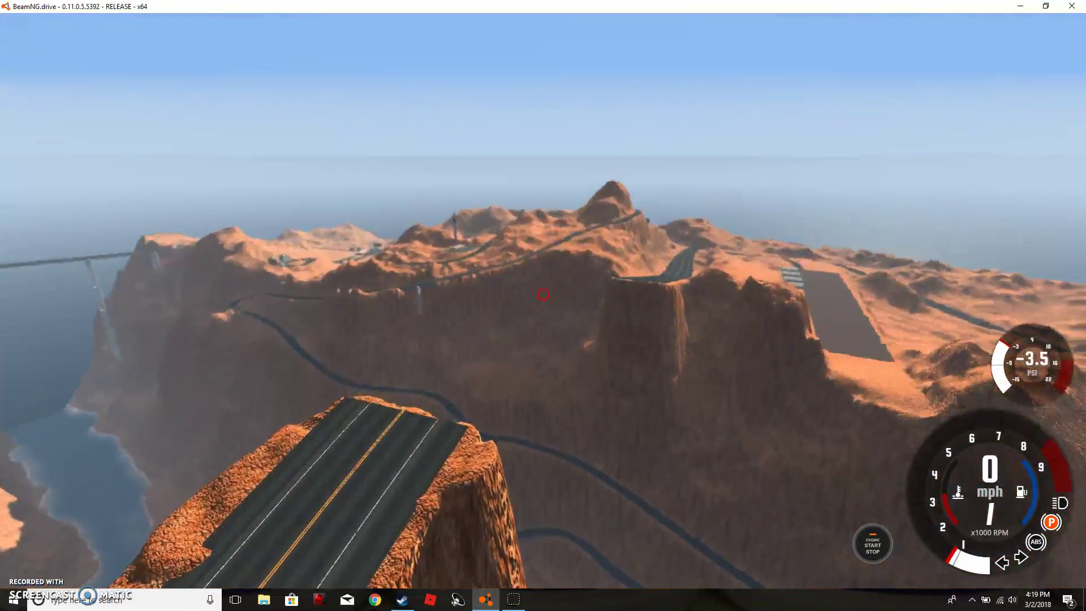
{"action": "key", "text": "w"}
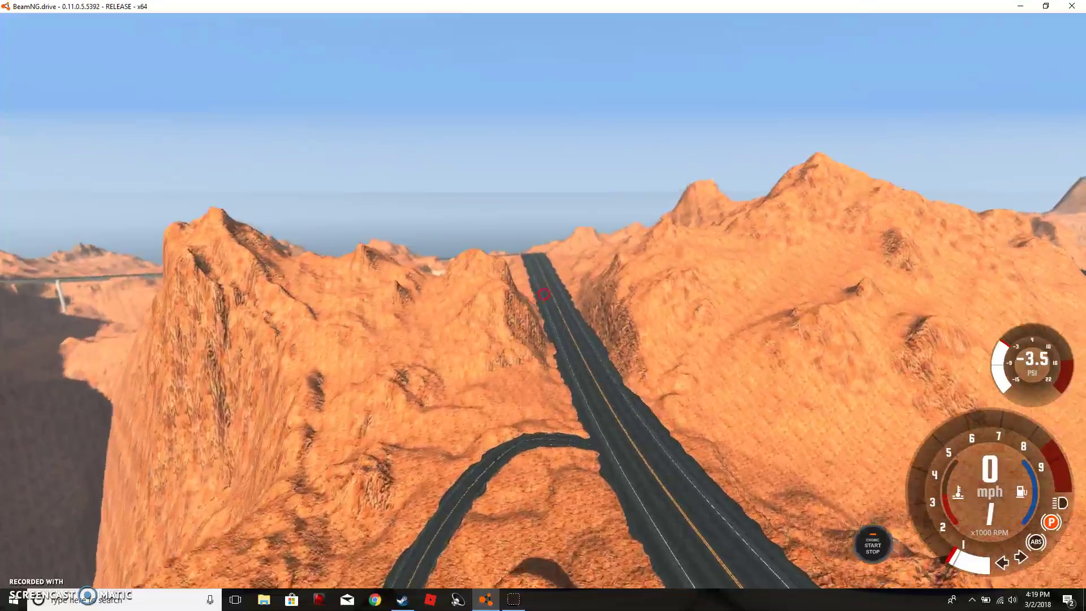
{"action": "key", "text": "w"}
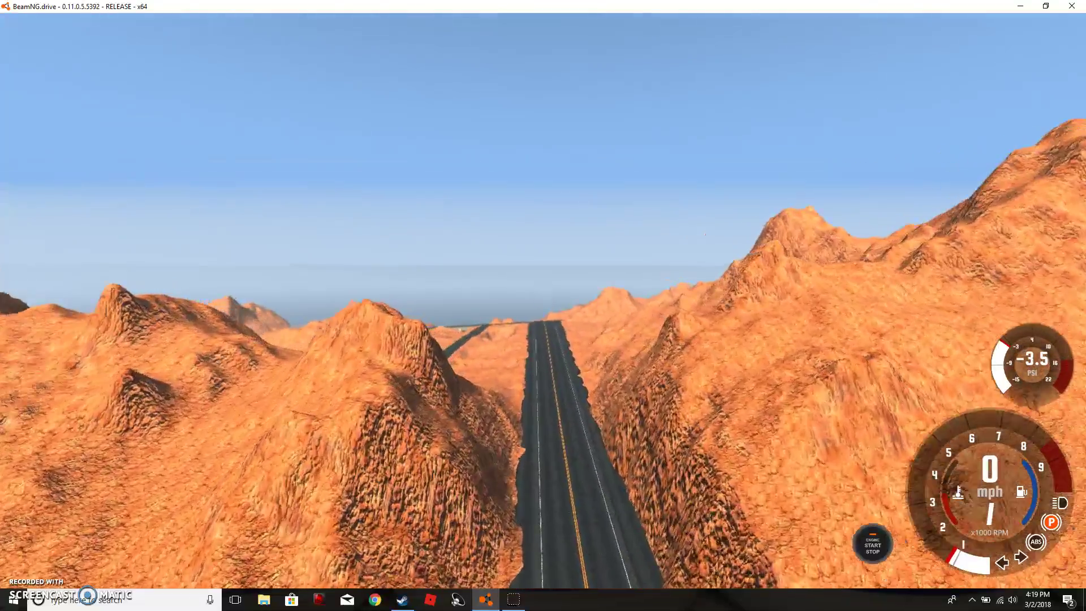
Return to the chase camera behind the red car and set the gearbox to Arcade.
{"action": "key", "text": "shift+c"}
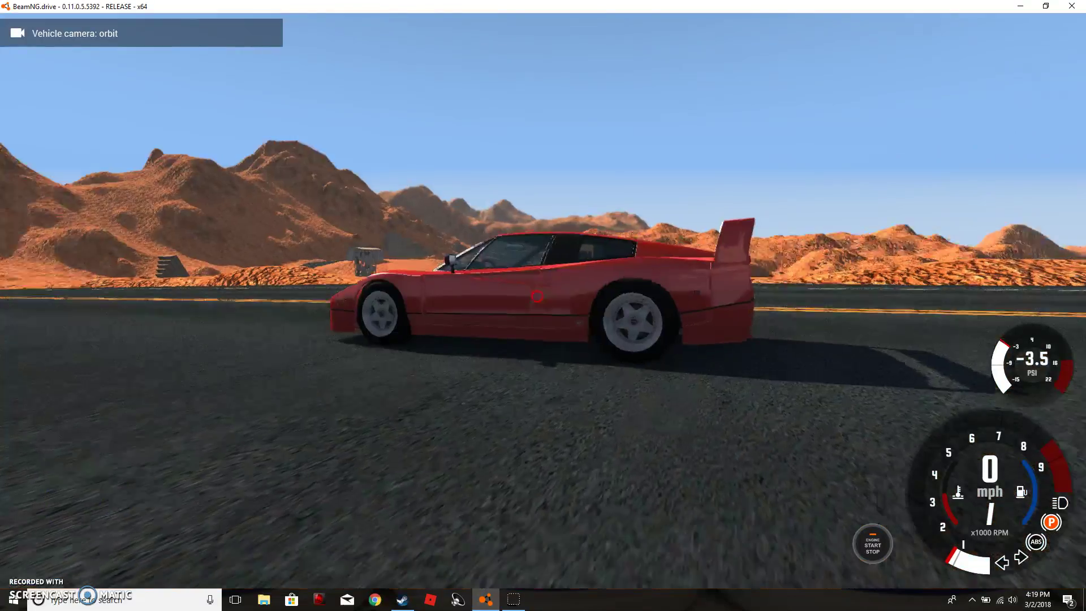
{"action": "left_click_drag", "start_coordinate": [81, 512], "coordinate": [409, 376]}
{"action": "key", "text": "q"}
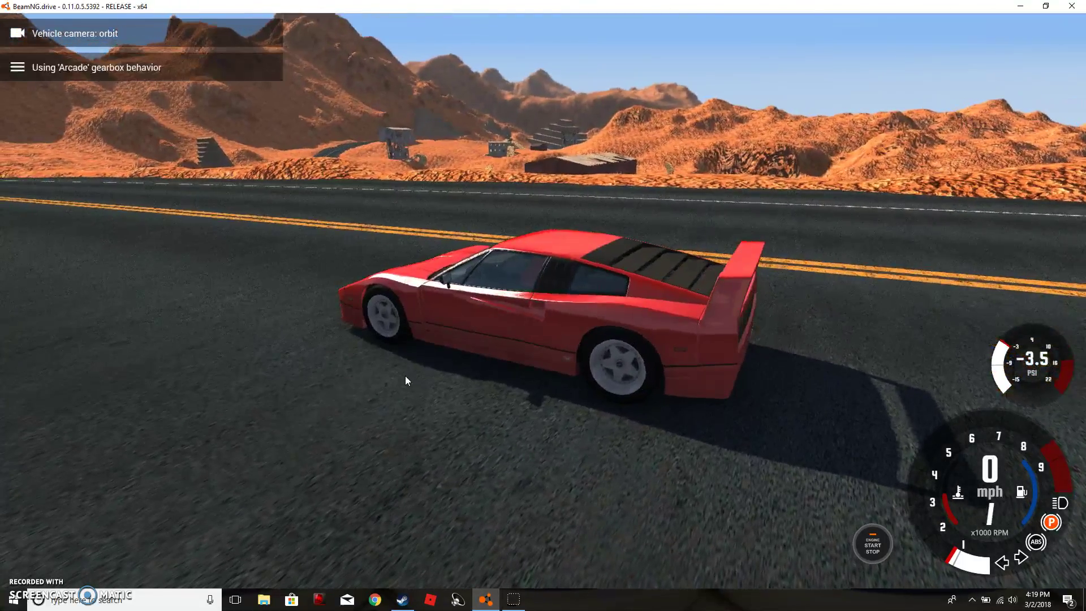
Choose a Civetta Bolide Corse variant from the Vehicles list to replace the car.
{"action": "key", "text": "Escape"}
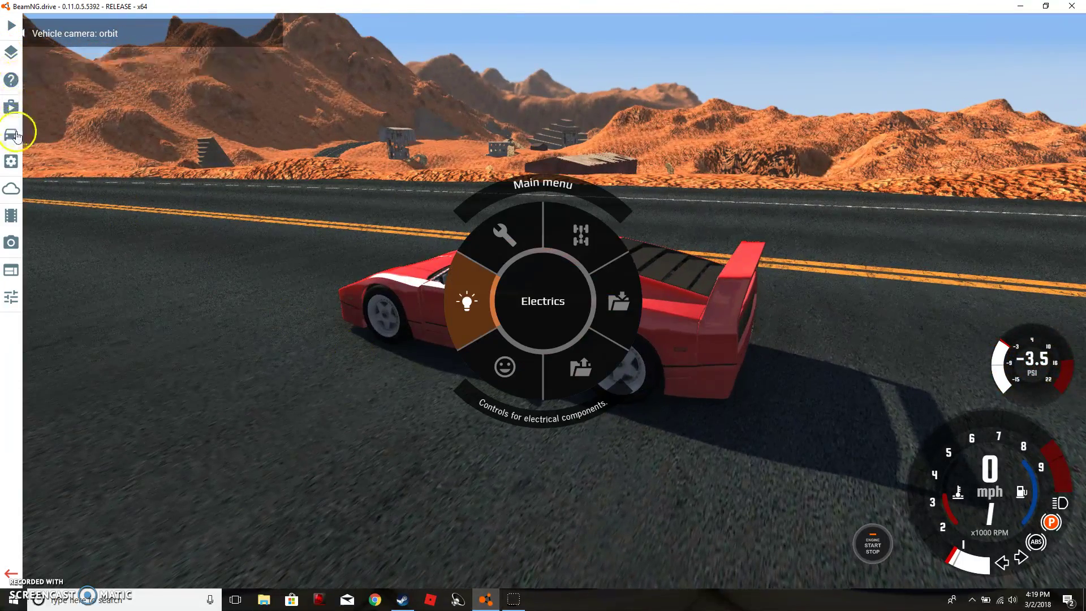
{"action": "left_click", "coordinate": [12, 134]}
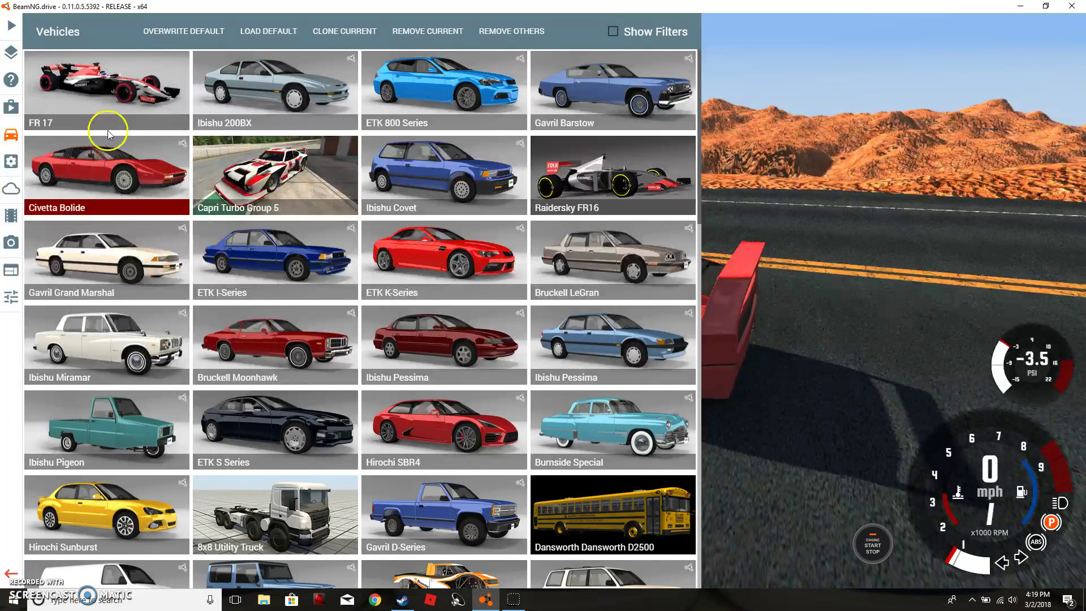
{"action": "left_click", "coordinate": [96, 182]}
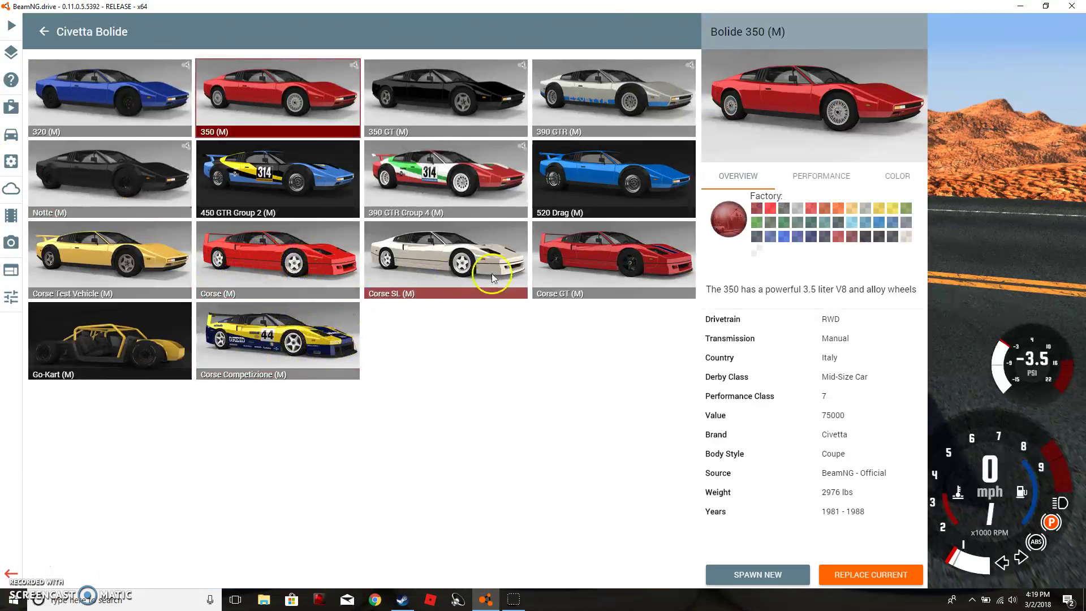
{"action": "double_click", "coordinate": [391, 304]}
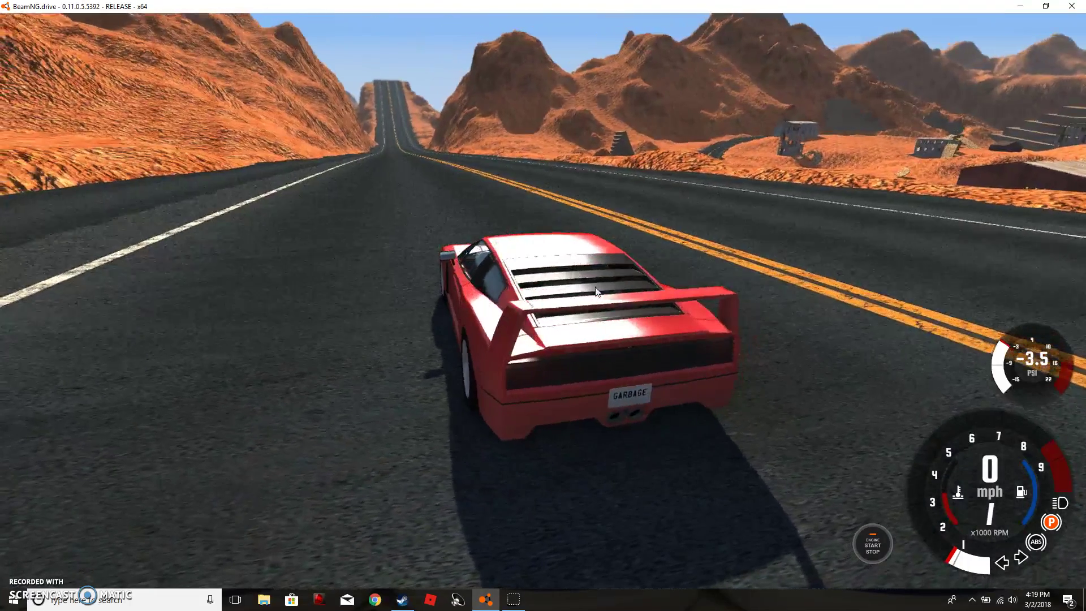
Floor the red car down the canyon road past 120 mph and jump it off the crest.
{"action": "left_click", "coordinate": [595, 284]}
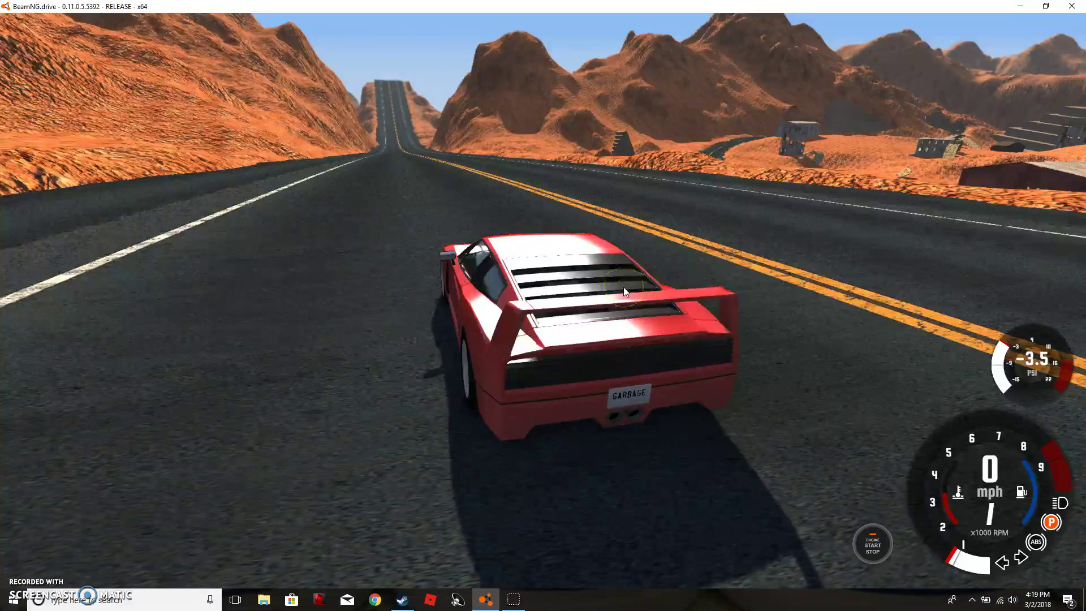
{"action": "left_click", "coordinate": [651, 268]}
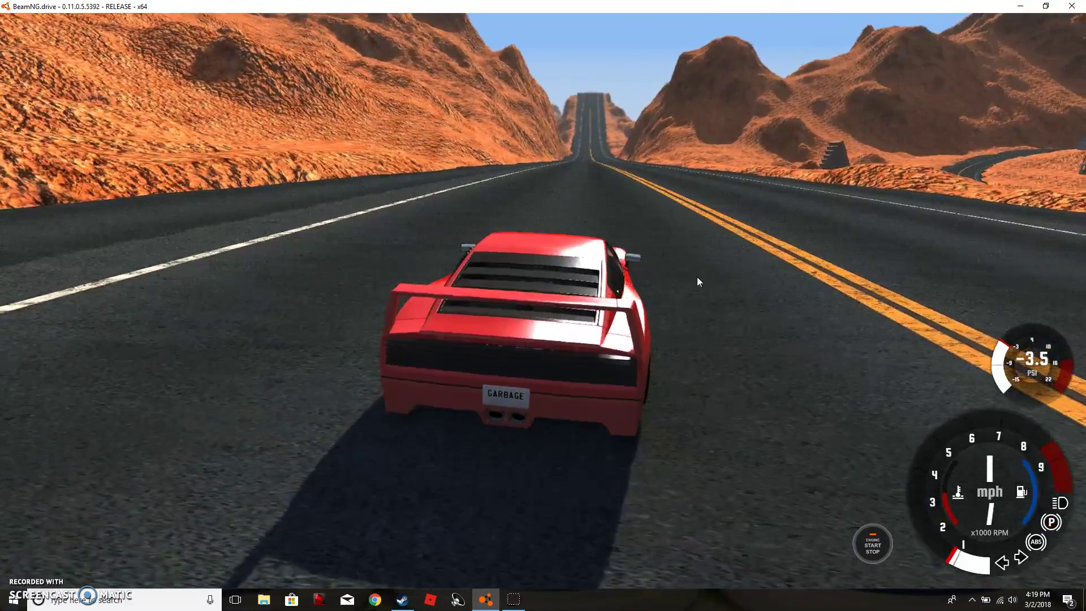
{"action": "key", "text": "Up"}
{"action": "key", "text": "Up"}
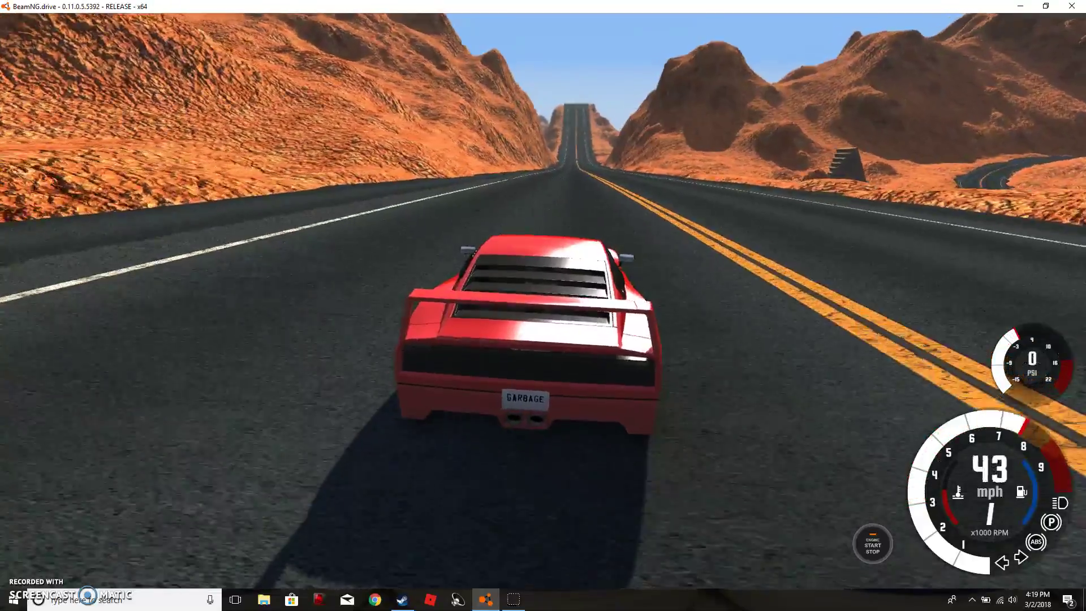
{"action": "left_click", "coordinate": [543, 293]}
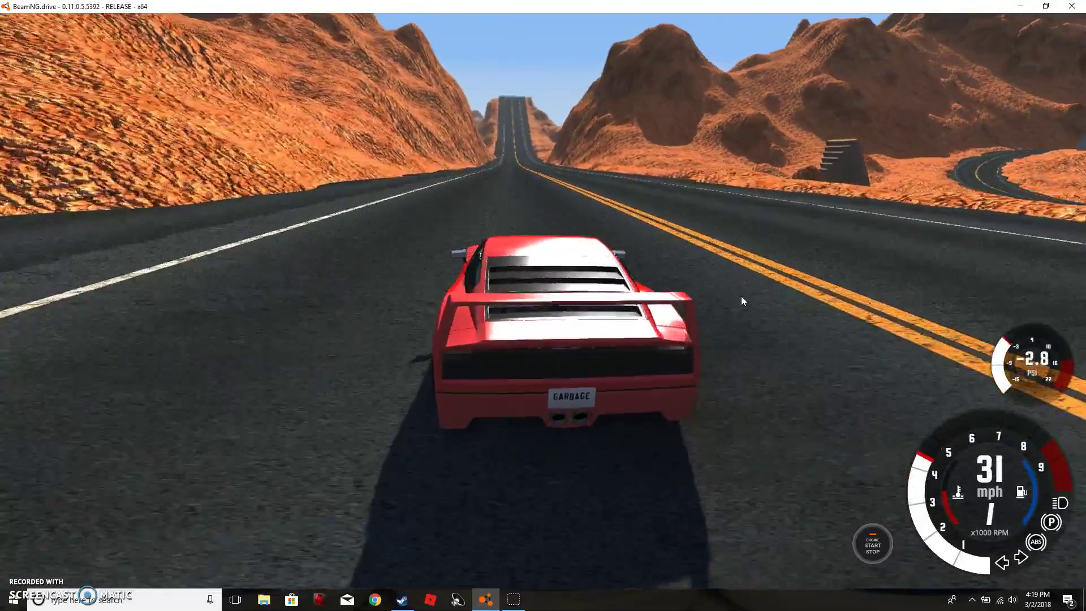
{"action": "key", "text": "Up"}
{"action": "key", "text": "Up"}
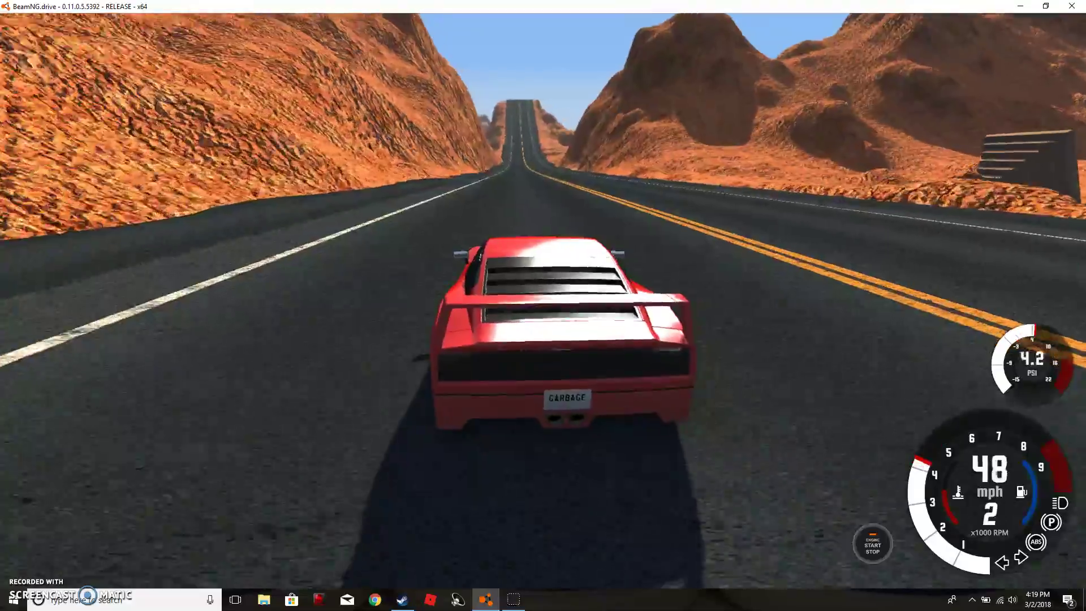
{"action": "key", "text": "Up"}
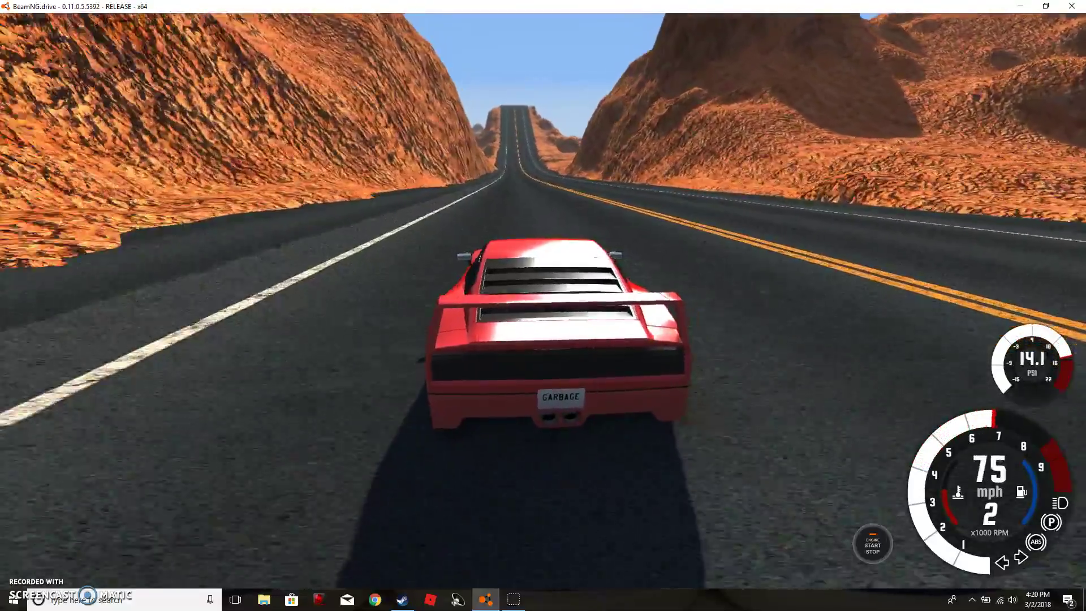
{"action": "key", "text": "Up"}
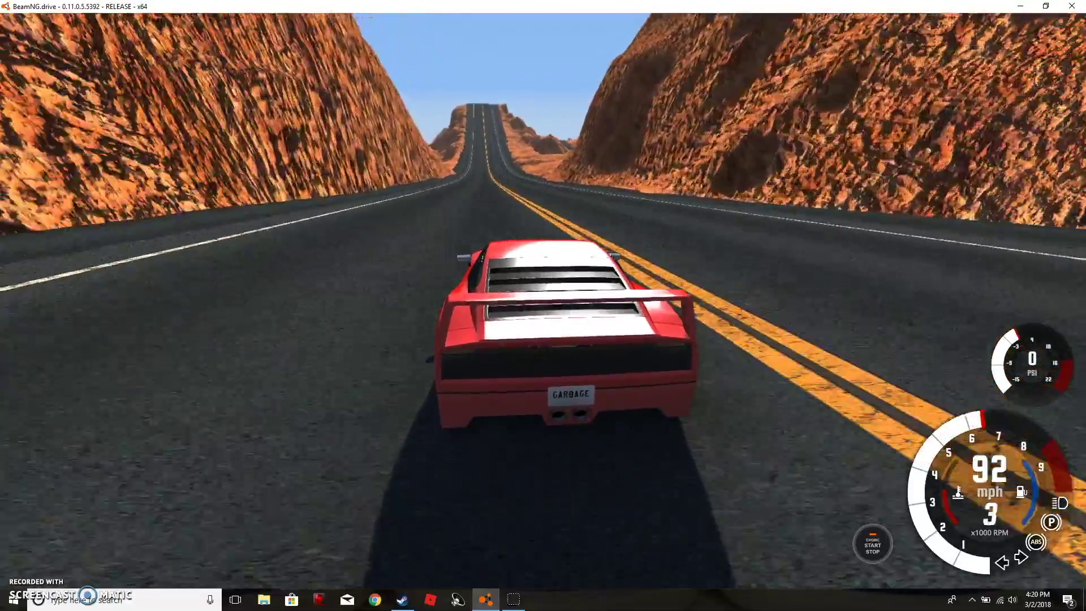
{"action": "key", "text": "Up"}
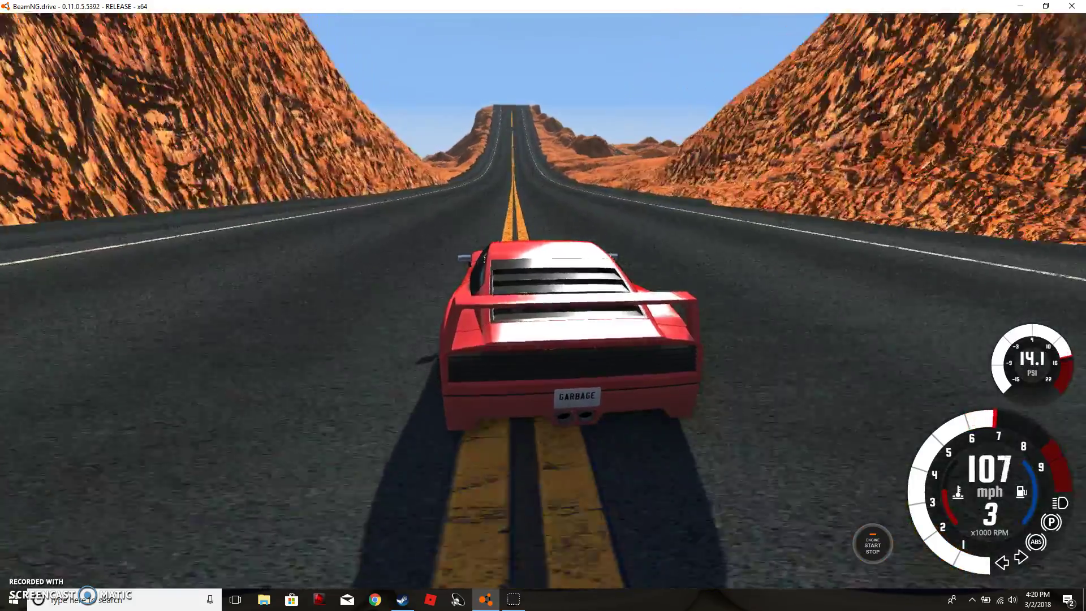
{"action": "key", "text": "Up"}
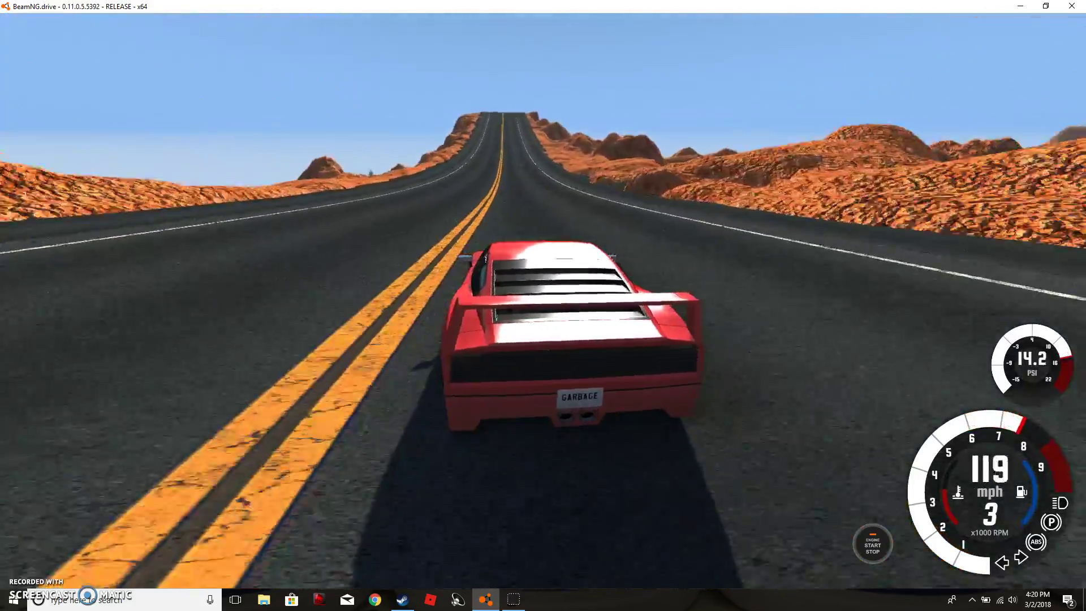
{"action": "key", "text": "Up"}
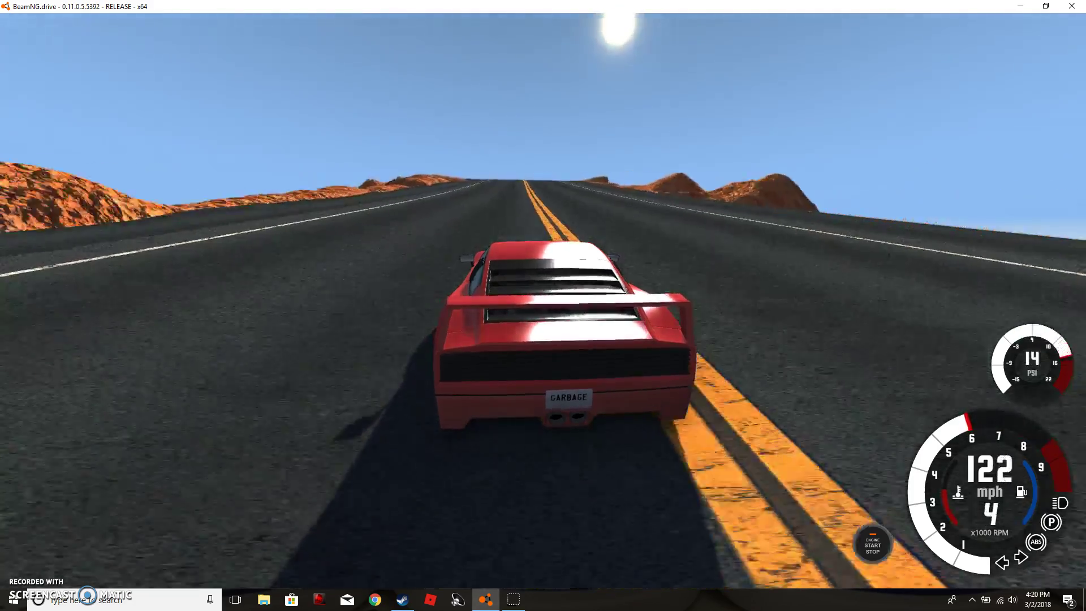
{"action": "key", "text": "Up"}
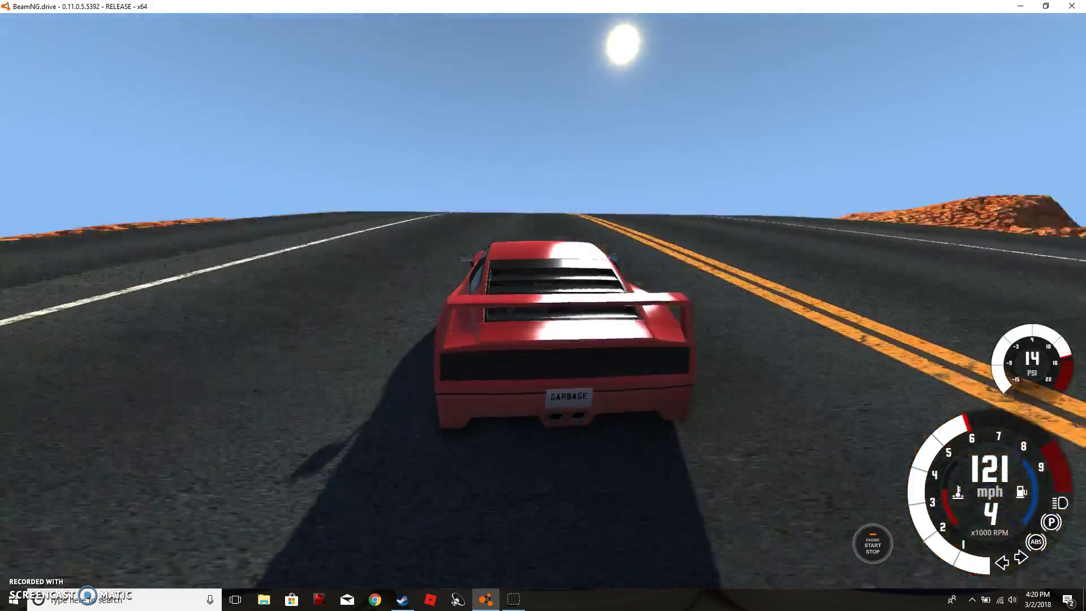
{"action": "key", "text": "Up"}
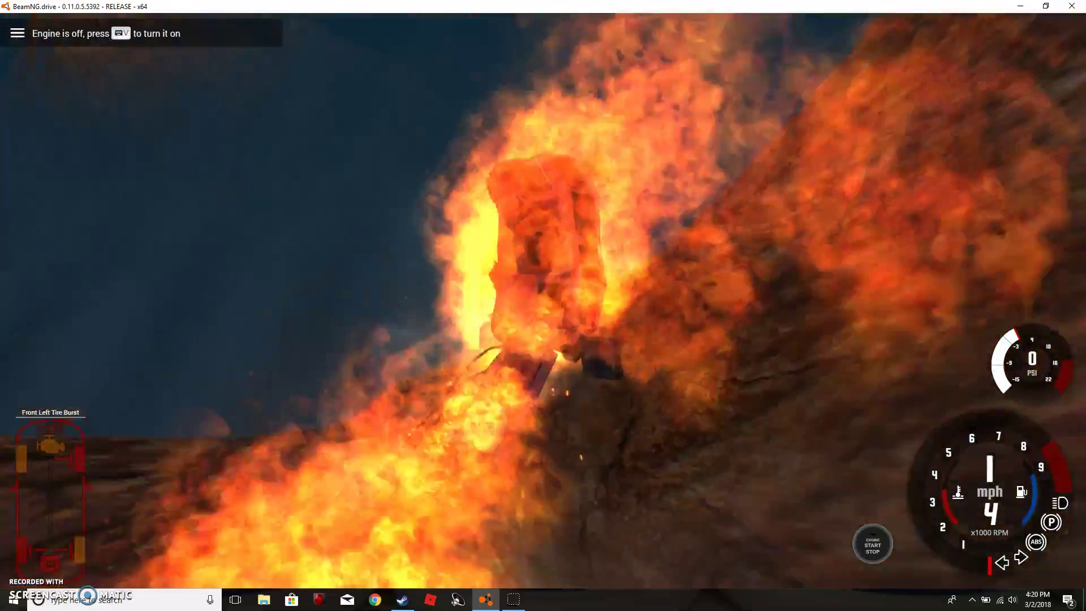
Use Manage > Home to put the burning red car back, intact, on the highway.
{"action": "key", "text": "Escape"}
{"action": "left_click", "coordinate": [543, 229]}
{"action": "left_click", "coordinate": [637, 253]}
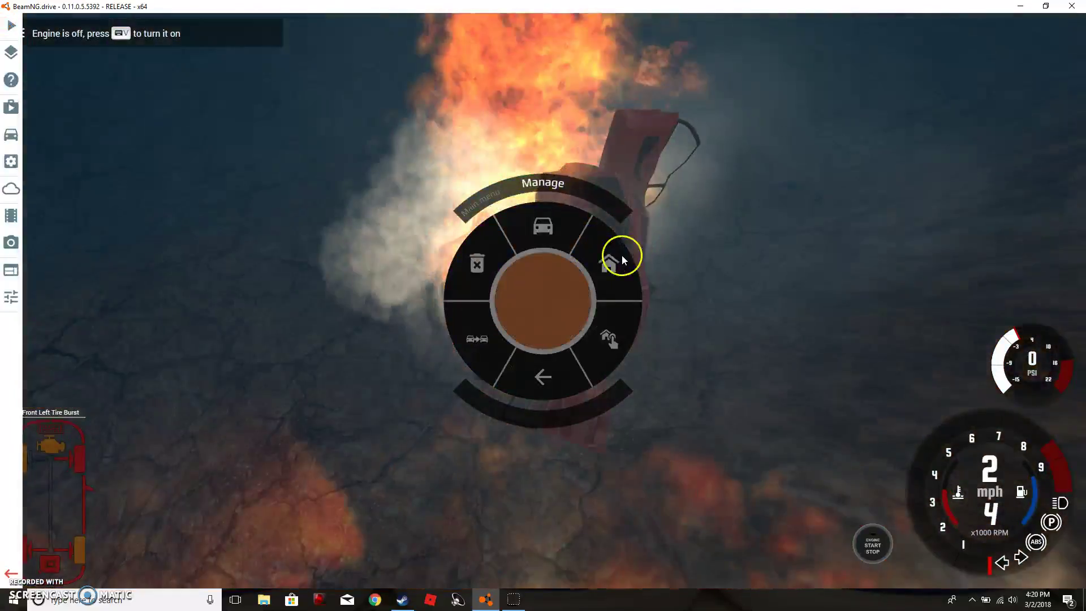
{"action": "mouse_move", "coordinate": [622, 255]}
{"action": "left_mouse_down"}
{"action": "mouse_move", "coordinate": [560, 172]}
{"action": "mouse_move", "coordinate": [515, 156]}
{"action": "left_mouse_up"}
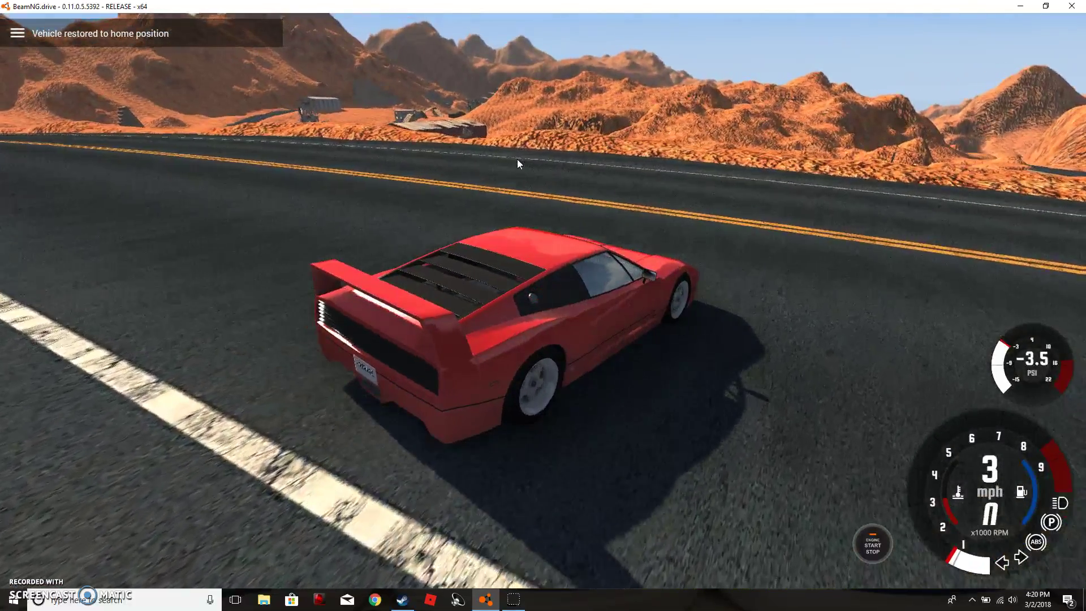
Browse the Gavril H-Series and Hirochi Sunburst variants in the vehicle list.
{"action": "key", "text": "Escape"}
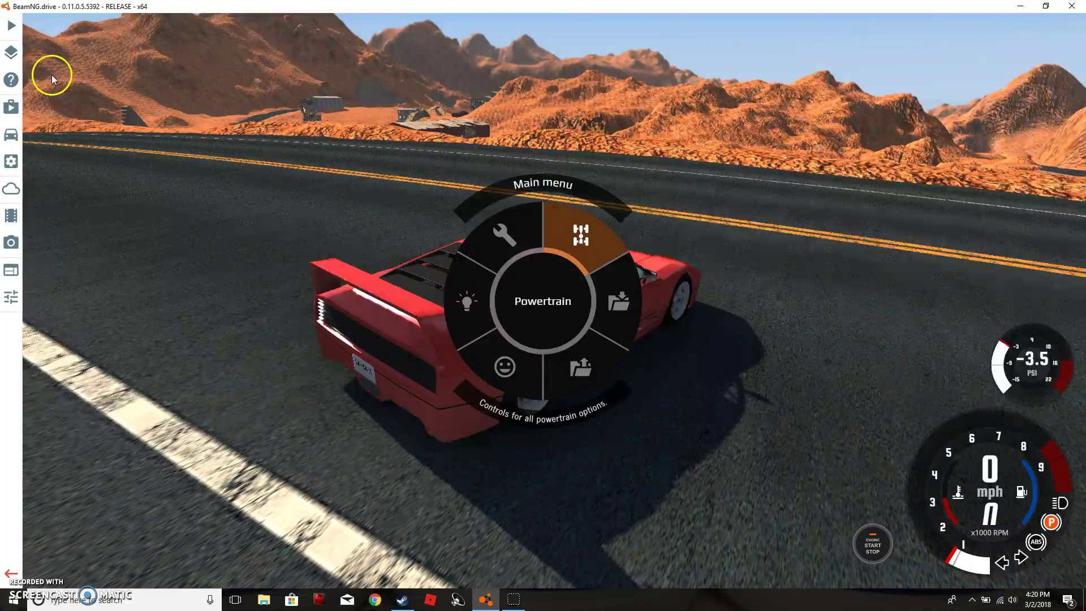
{"action": "left_click", "coordinate": [12, 134]}
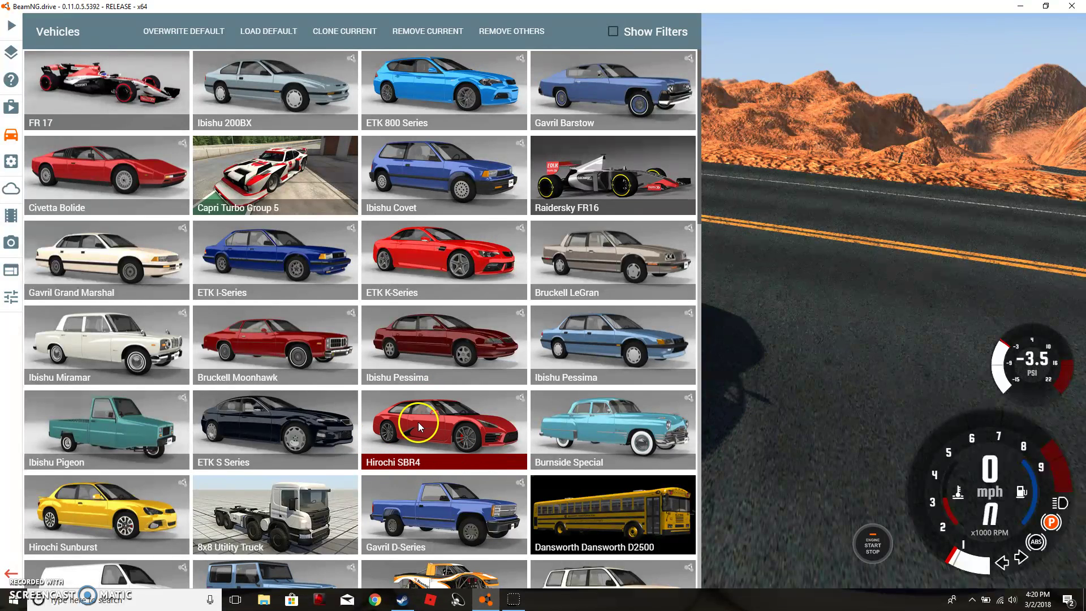
{"action": "scroll", "coordinate": [325, 416], "scroll_direction": "down", "scroll_amount": 1}
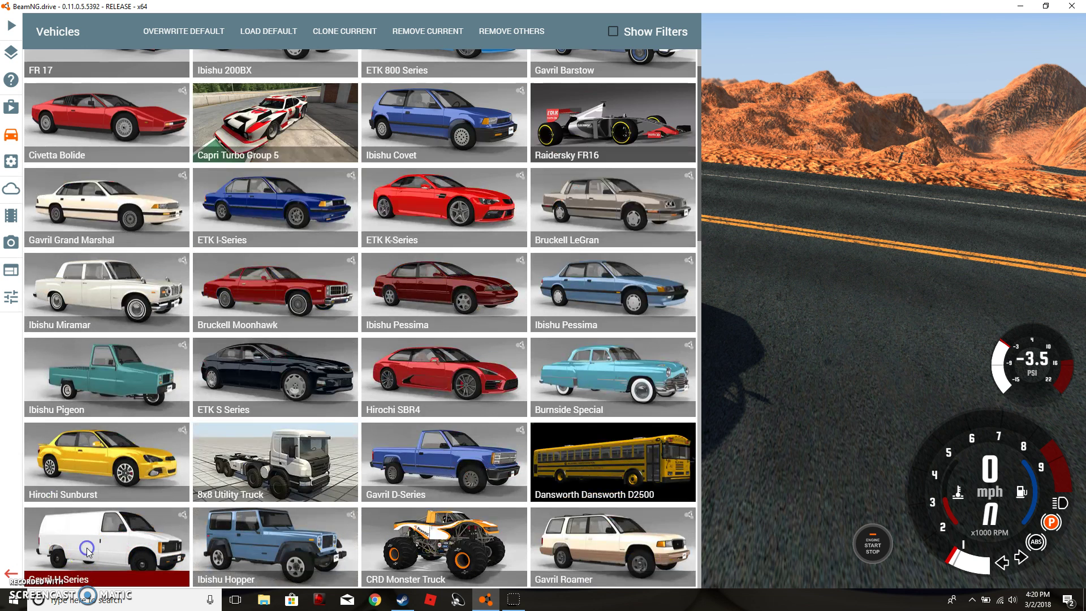
{"action": "left_click", "coordinate": [87, 550]}
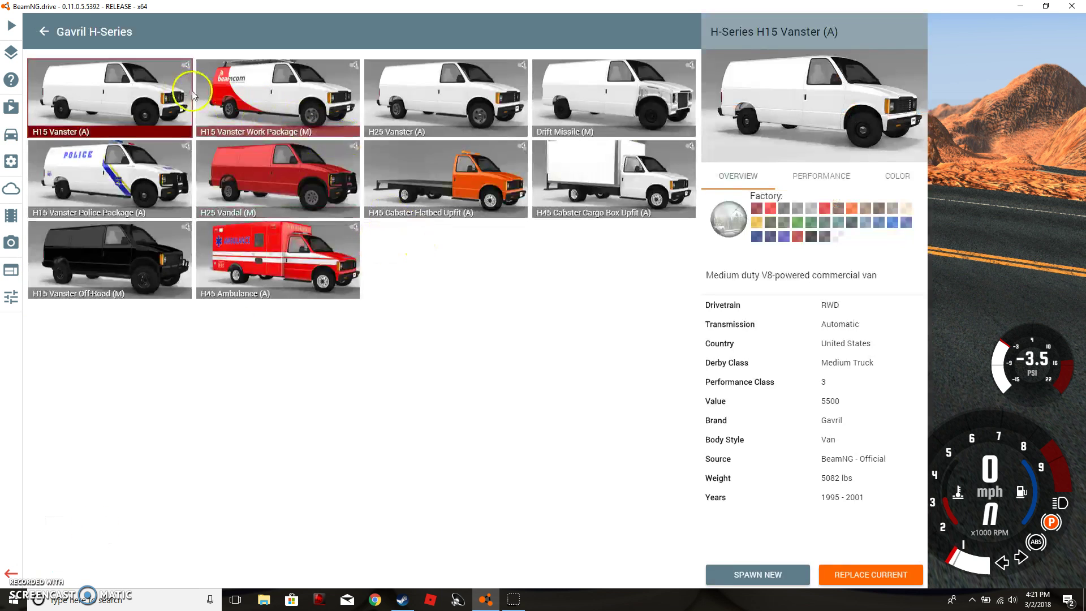
{"action": "left_click", "coordinate": [43, 32]}
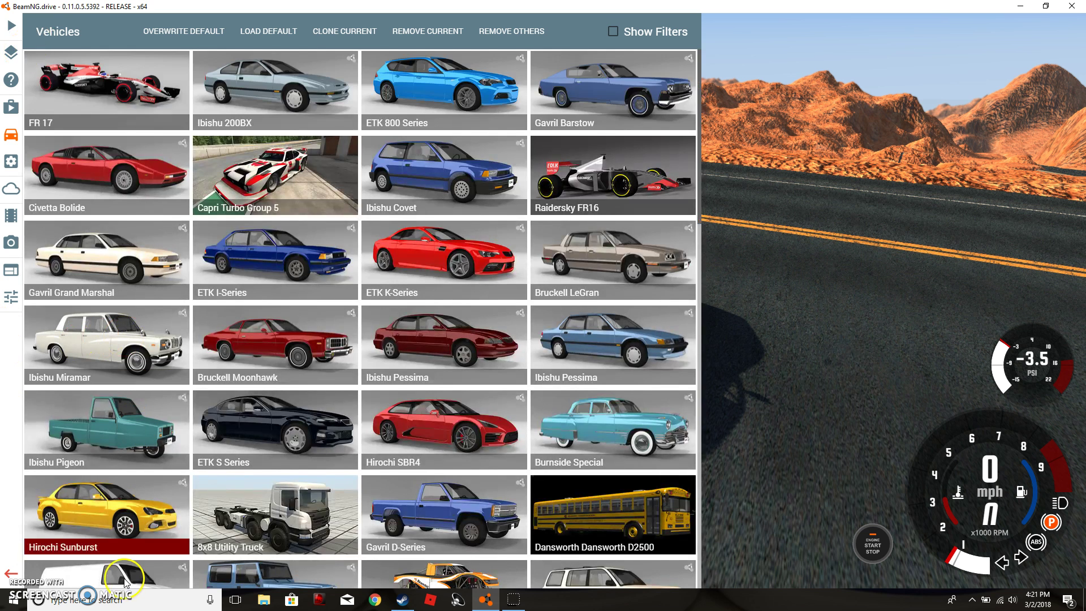
{"action": "scroll", "coordinate": [124, 579], "scroll_direction": "down", "scroll_amount": 1}
{"action": "left_click", "coordinate": [138, 446]}
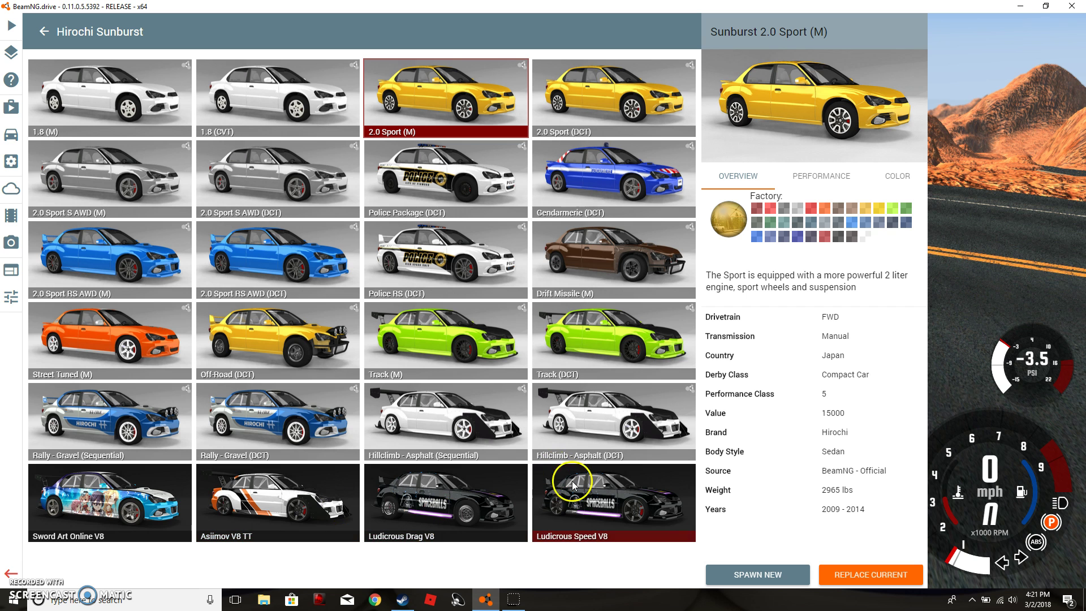
{"action": "left_click", "coordinate": [41, 29]}
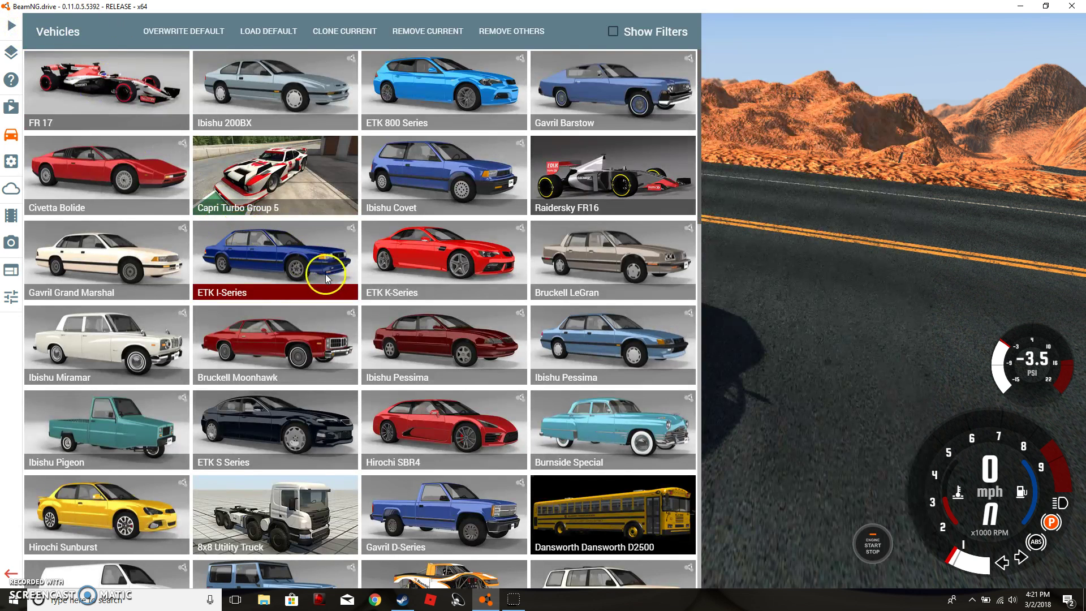
Choose the ETK I-Series 5000tix v10 Swap (M) to replace the current car.
{"action": "left_click", "coordinate": [325, 274]}
{"action": "left_click", "coordinate": [425, 289]}
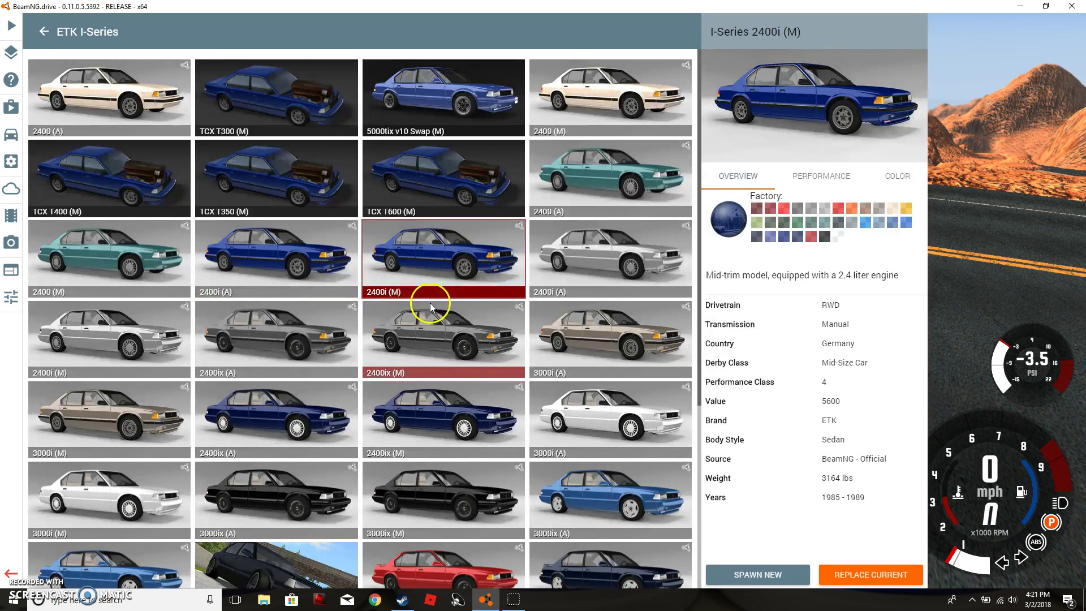
{"action": "left_click", "coordinate": [458, 104]}
{"action": "left_click", "coordinate": [839, 576]}
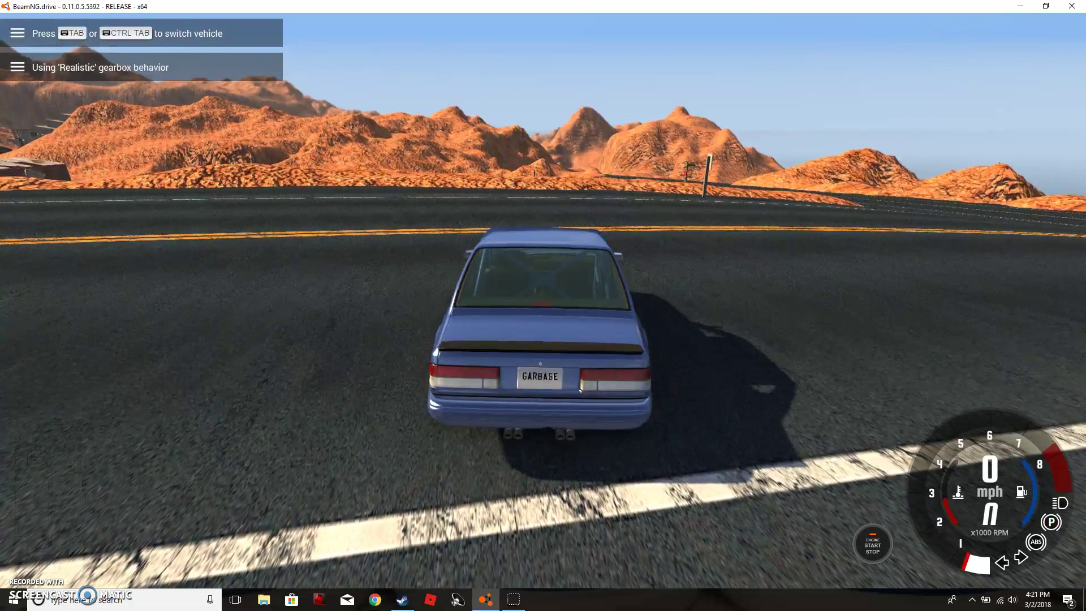
Pull the blue sedan away and steer it straight along the highway.
{"action": "key", "text": "Up"}
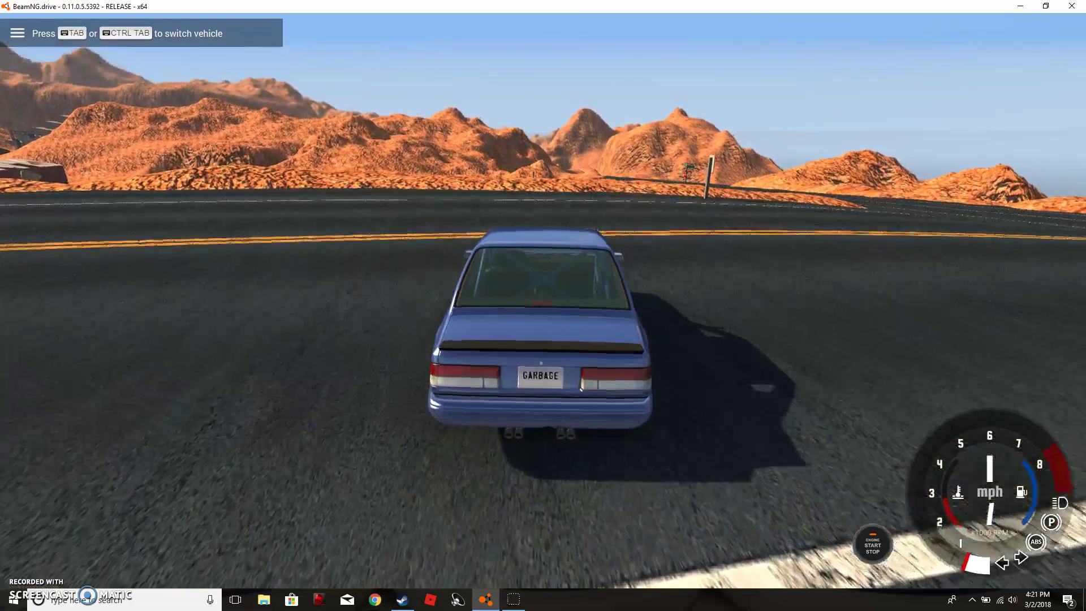
{"action": "key", "text": "Up"}
{"action": "key", "text": "Left"}
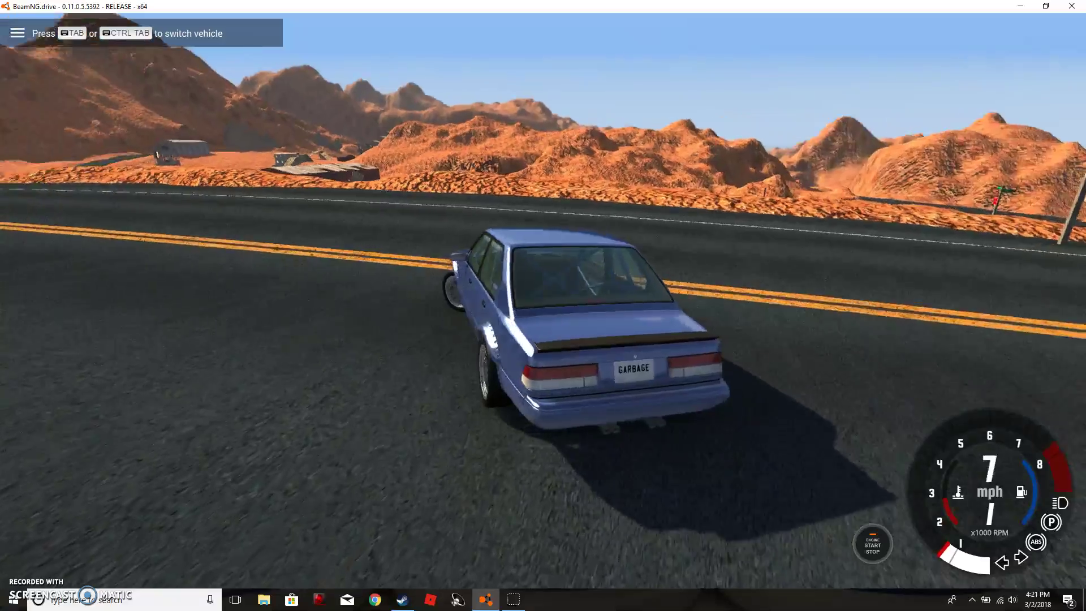
{"action": "key", "text": "Up"}
{"action": "key", "text": "Right"}
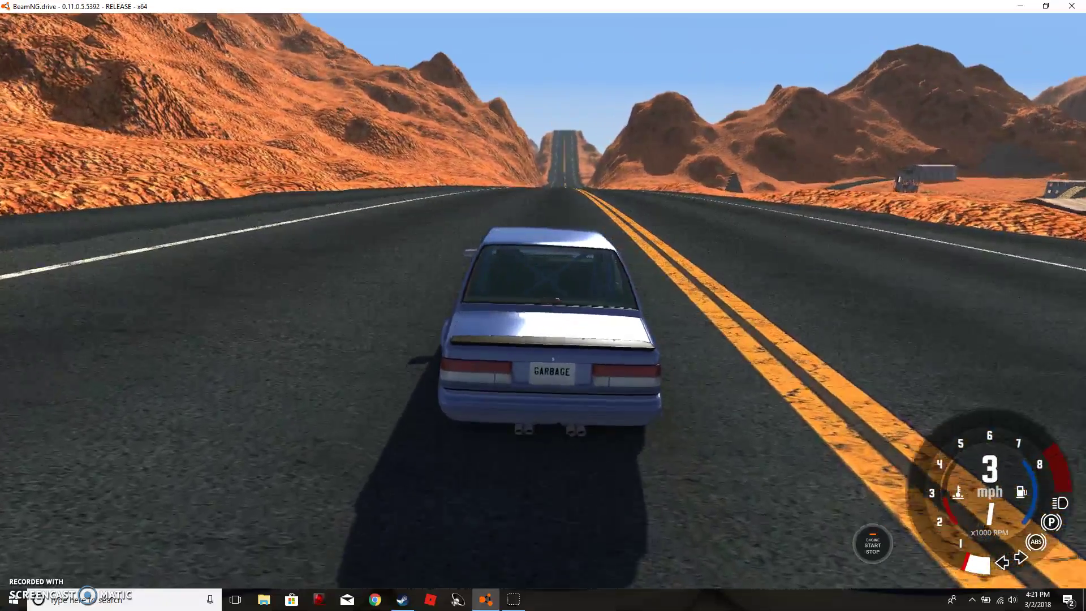
Accelerate the sedan to about 132 mph and hit the canyon jump.
{"action": "key", "text": "Up"}
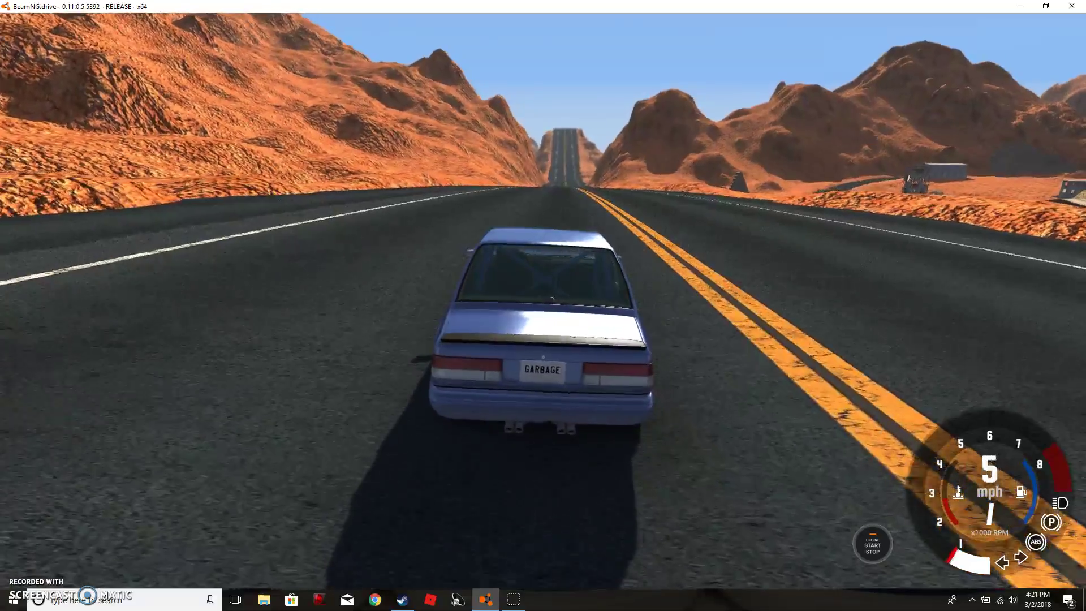
{"action": "key", "text": "Up"}
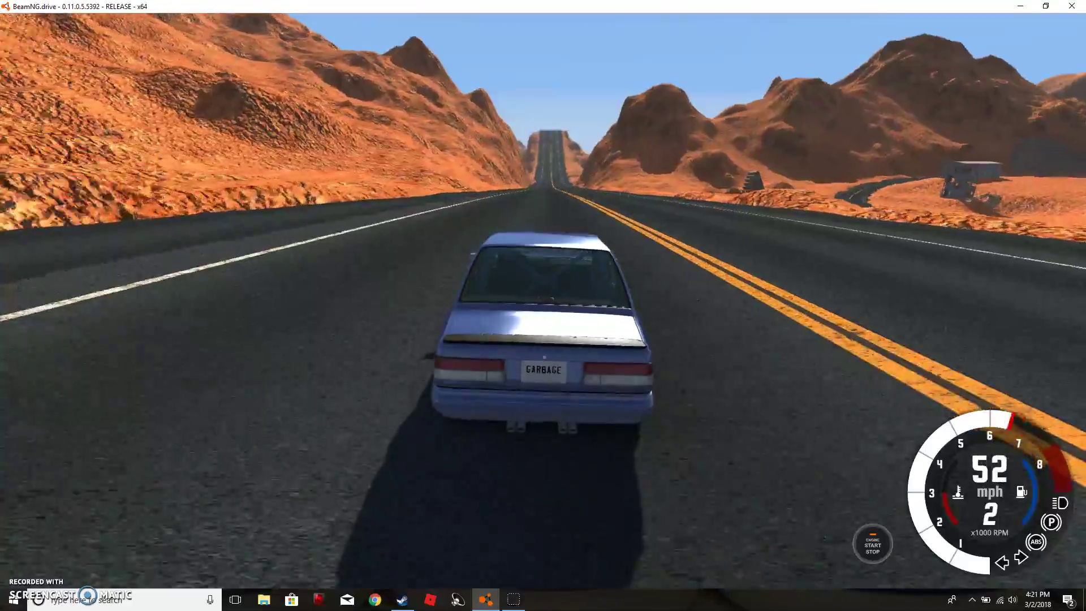
{"action": "key", "text": "Up"}
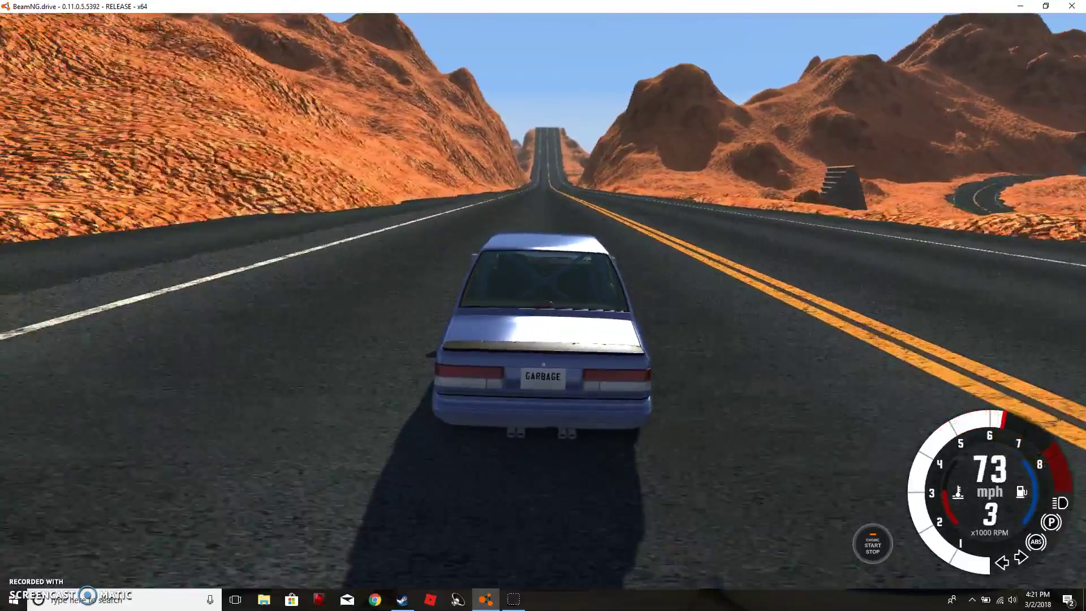
{"action": "key", "text": "Up"}
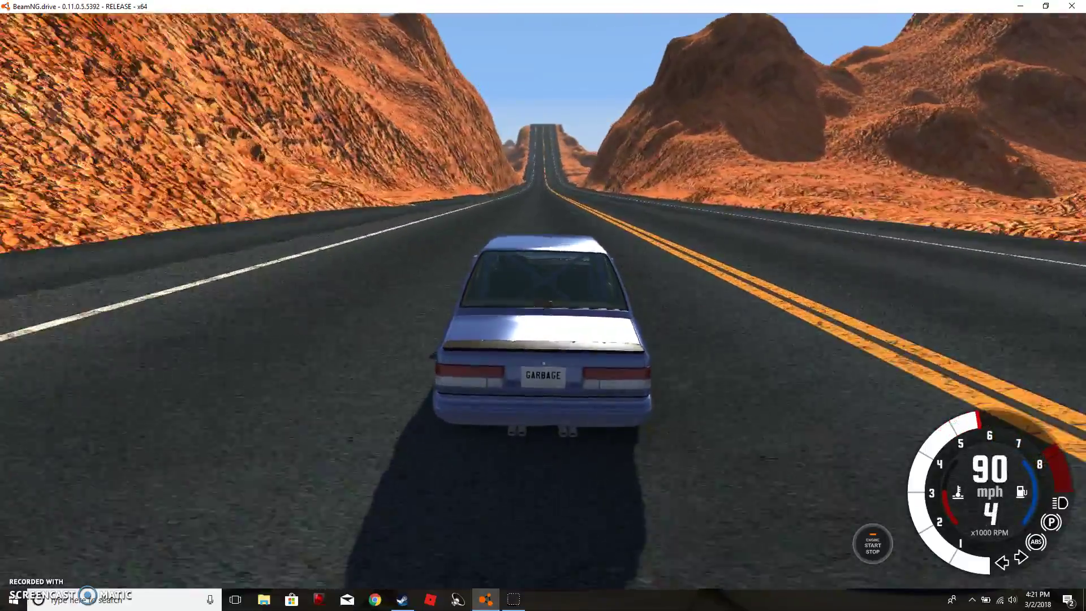
{"action": "key", "text": "Up"}
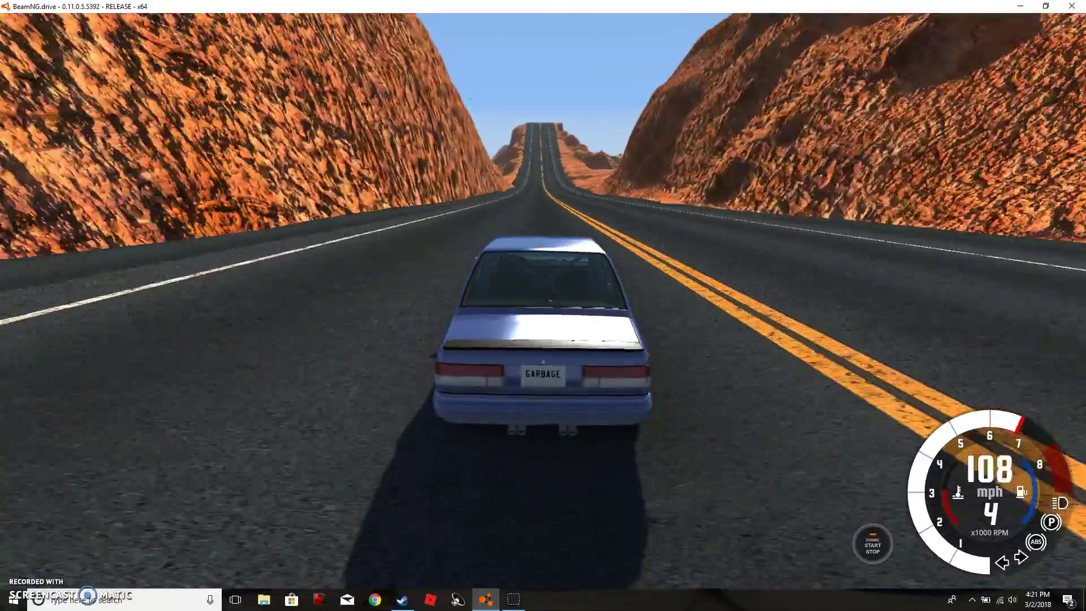
{"action": "key", "text": "Up"}
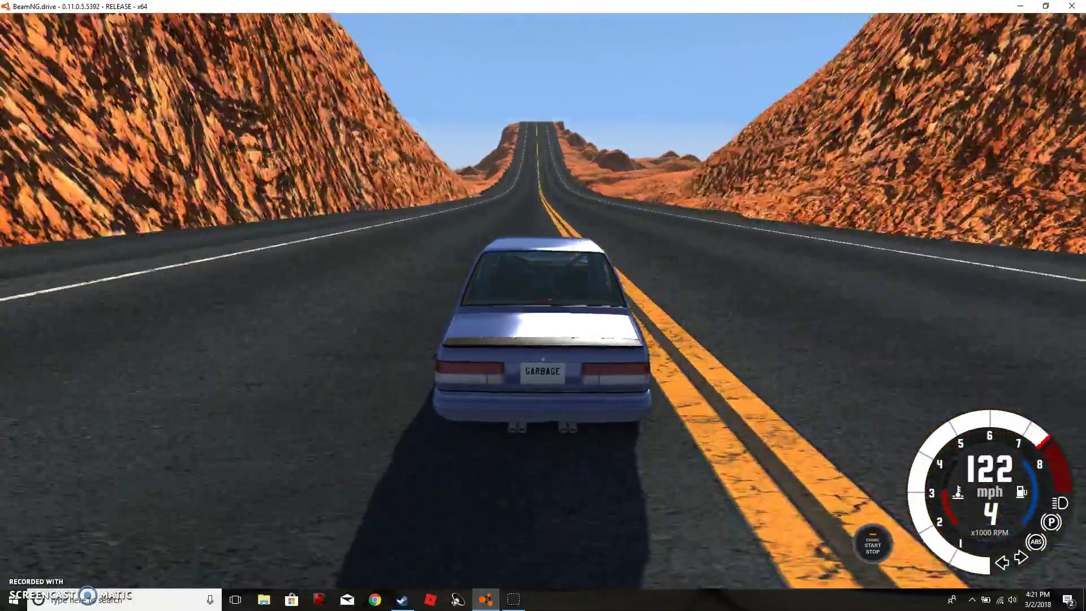
{"action": "key", "text": "Up"}
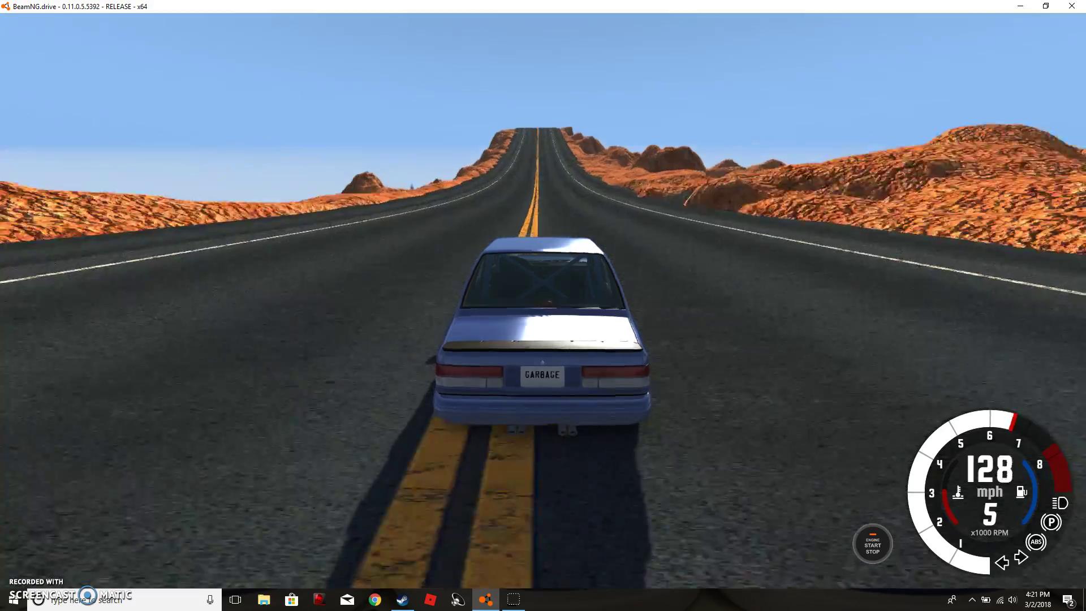
{"action": "key", "text": "Up"}
{"action": "key", "text": "Up"}
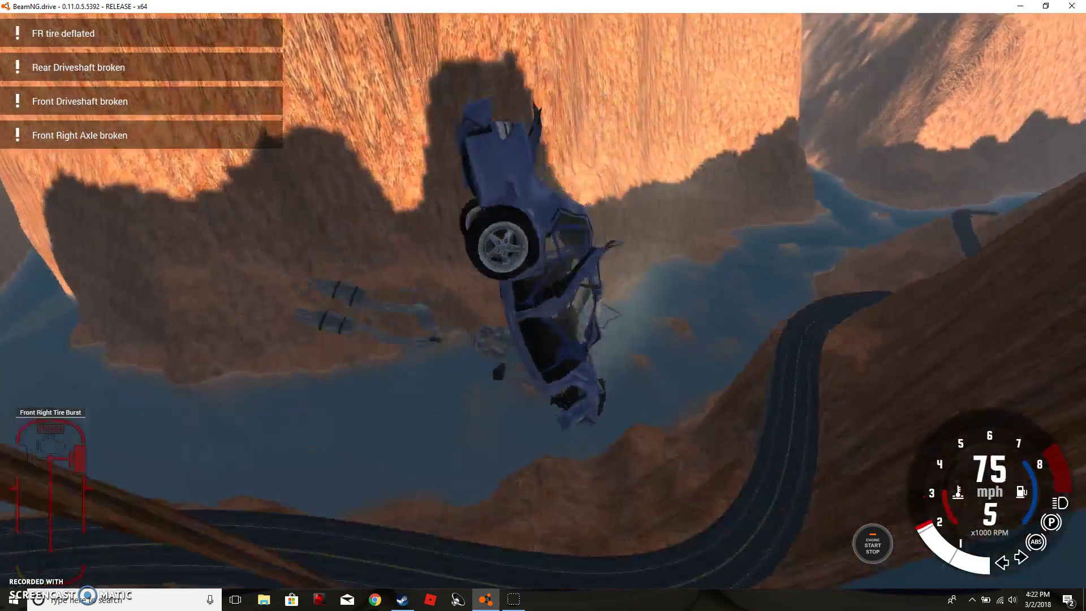
Reset the wrecked sedan to its spawnpoint with Manage > Home.
{"action": "key", "text": "Escape"}
{"action": "left_click", "coordinate": [510, 242]}
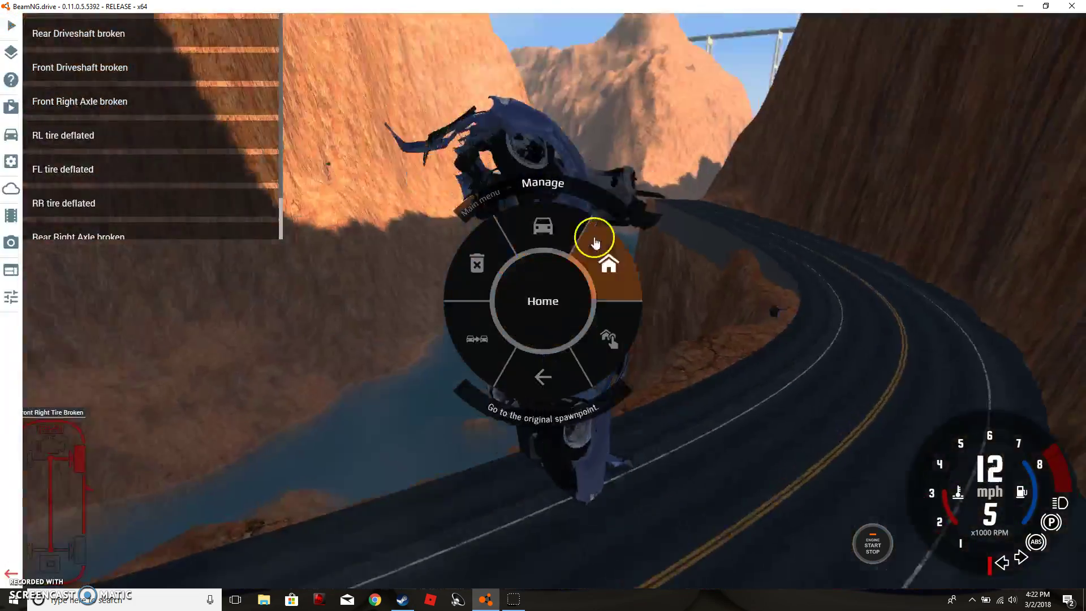
{"action": "left_click", "coordinate": [597, 239]}
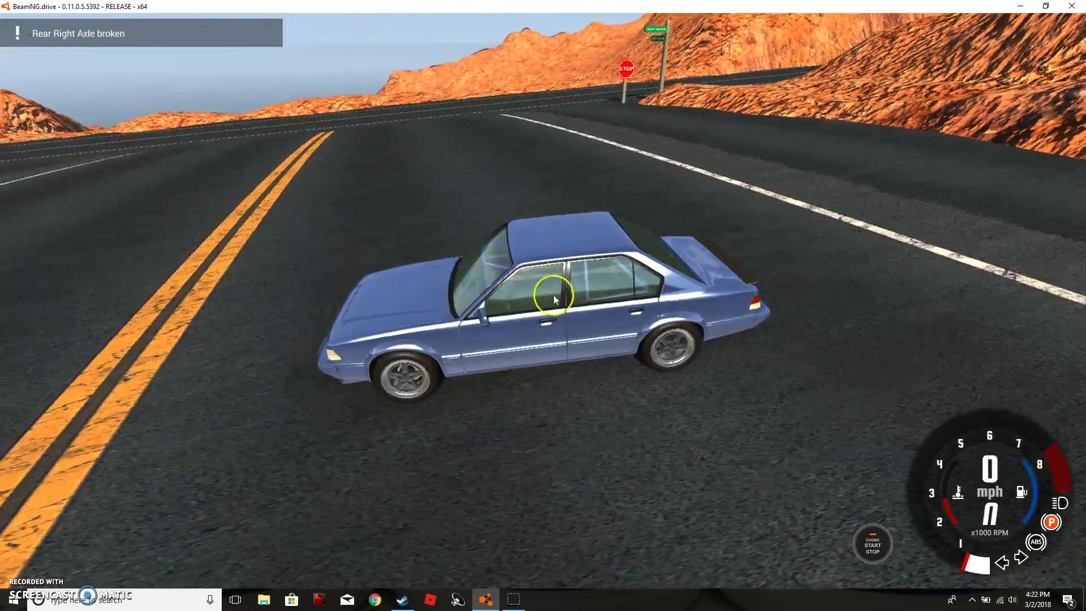
Replace the sedan with the Hirochi SBR4 V8 AWD Twin Turbo Stage 2 (DCT).
{"action": "key", "text": "Escape"}
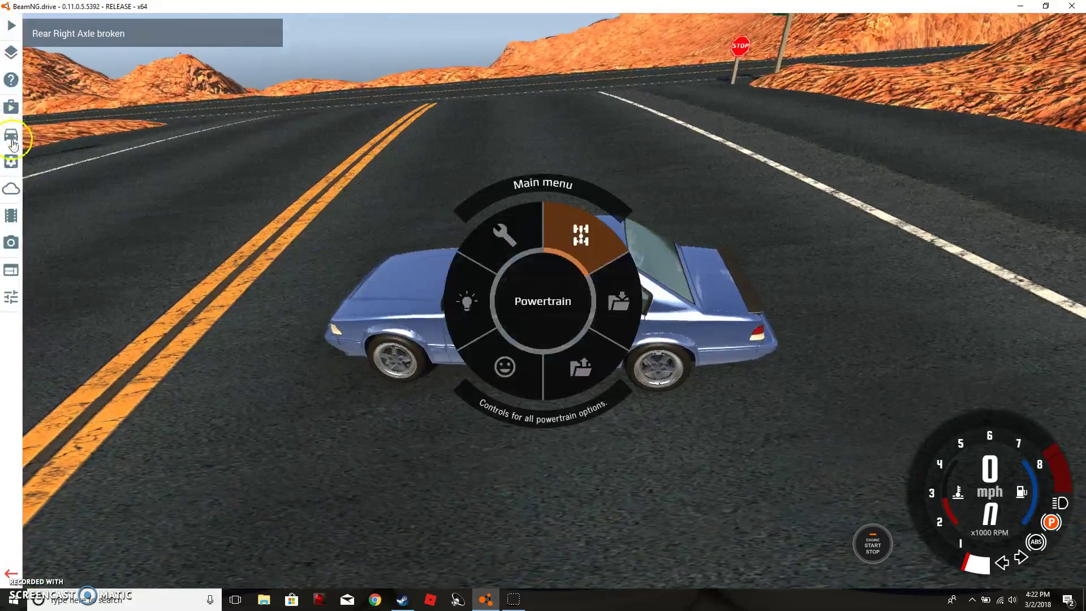
{"action": "left_click", "coordinate": [12, 136]}
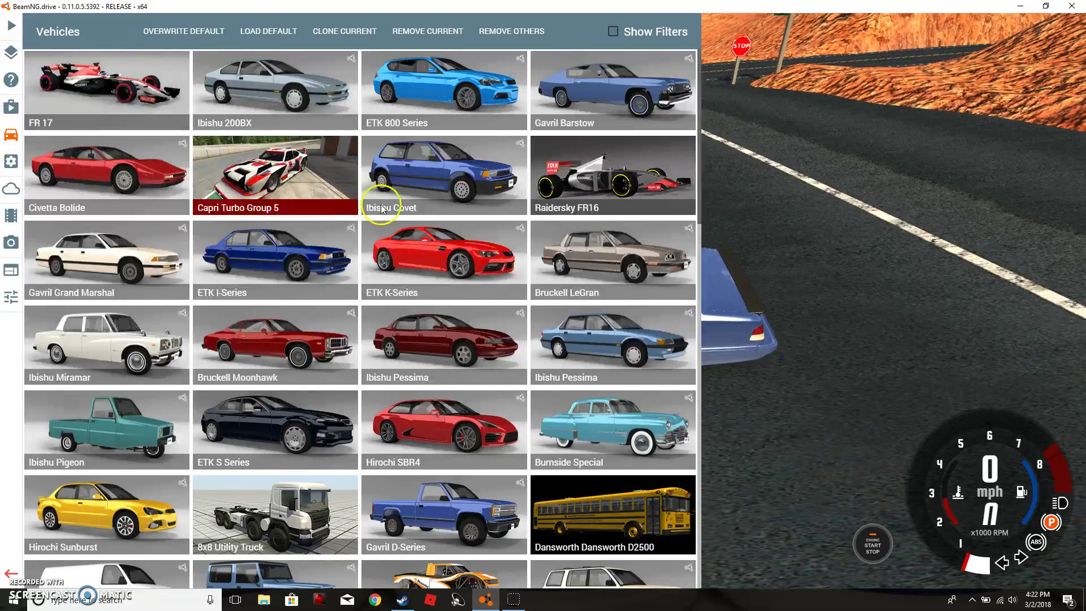
{"action": "scroll", "coordinate": [433, 251], "scroll_direction": "down", "scroll_amount": 1}
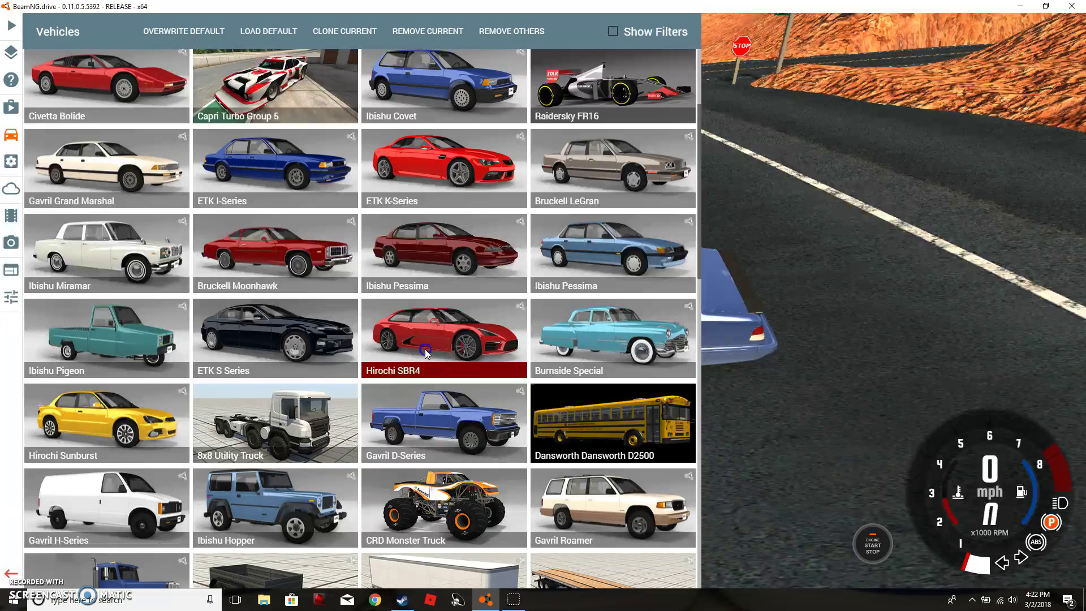
{"action": "left_click", "coordinate": [425, 350]}
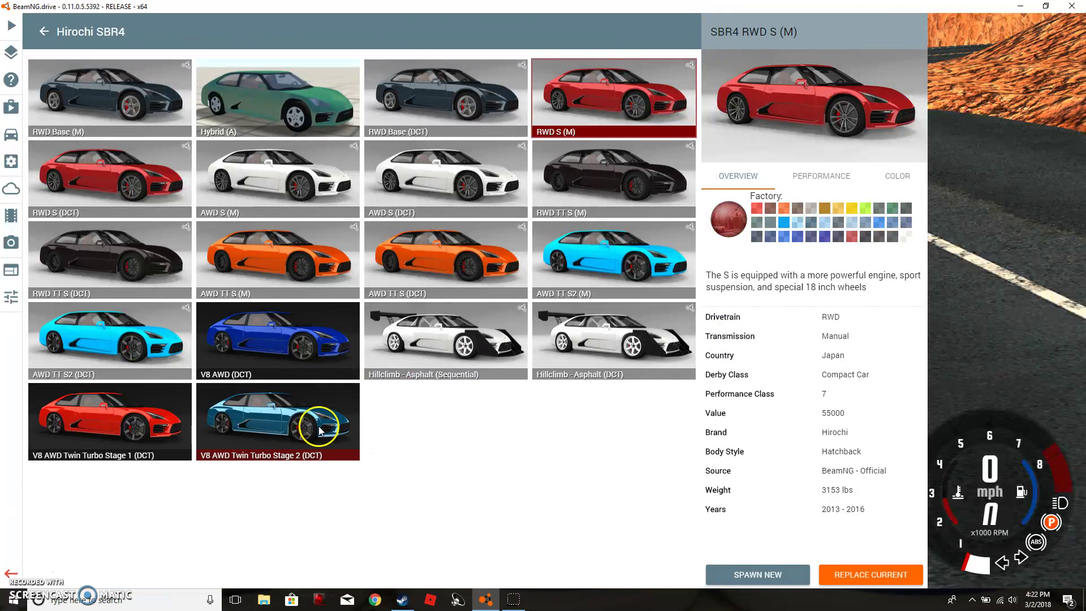
{"action": "left_click", "coordinate": [321, 427]}
{"action": "left_click", "coordinate": [875, 575]}
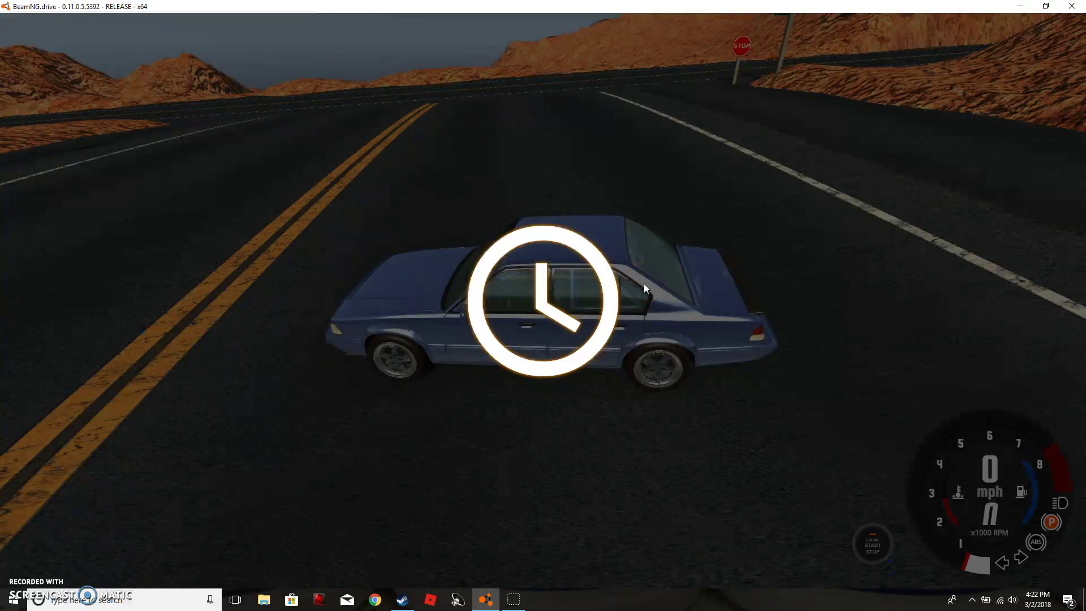
{"action": "left_click", "coordinate": [541, 288]}
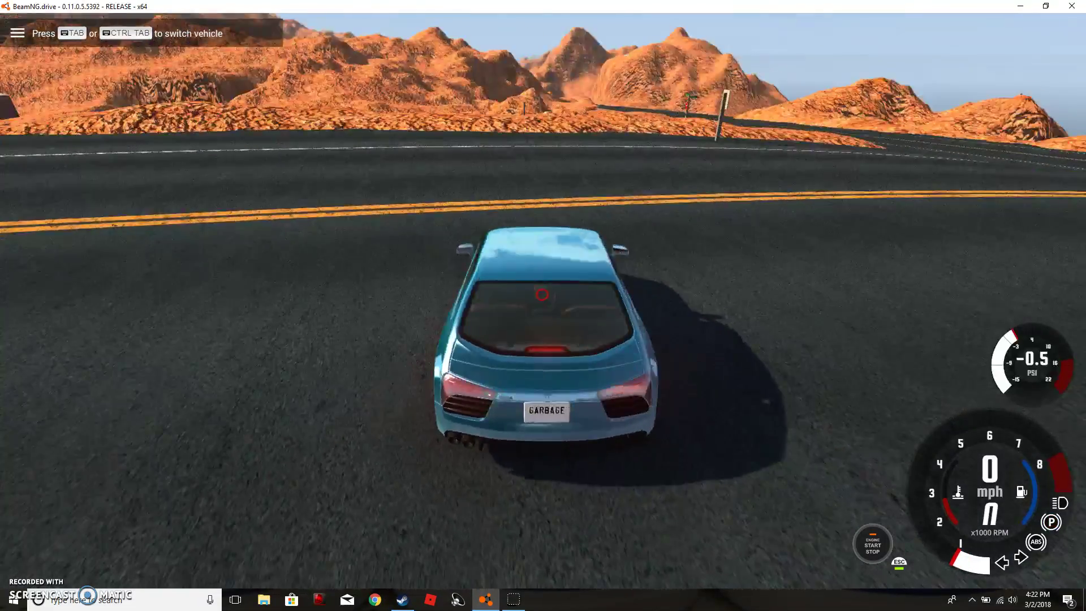
Drive the SBR4 down the highway at full speed, cycling onboard, chase and orbit cameras.
{"action": "left_click_drag", "start_coordinate": [545, 294], "coordinate": [614, 295]}
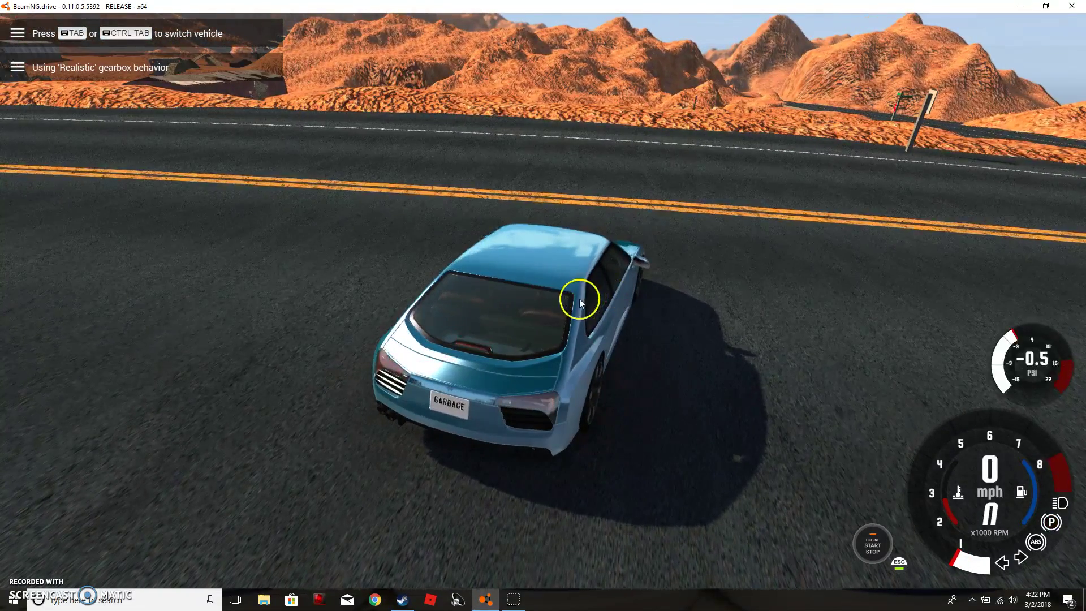
{"action": "key", "text": "Up"}
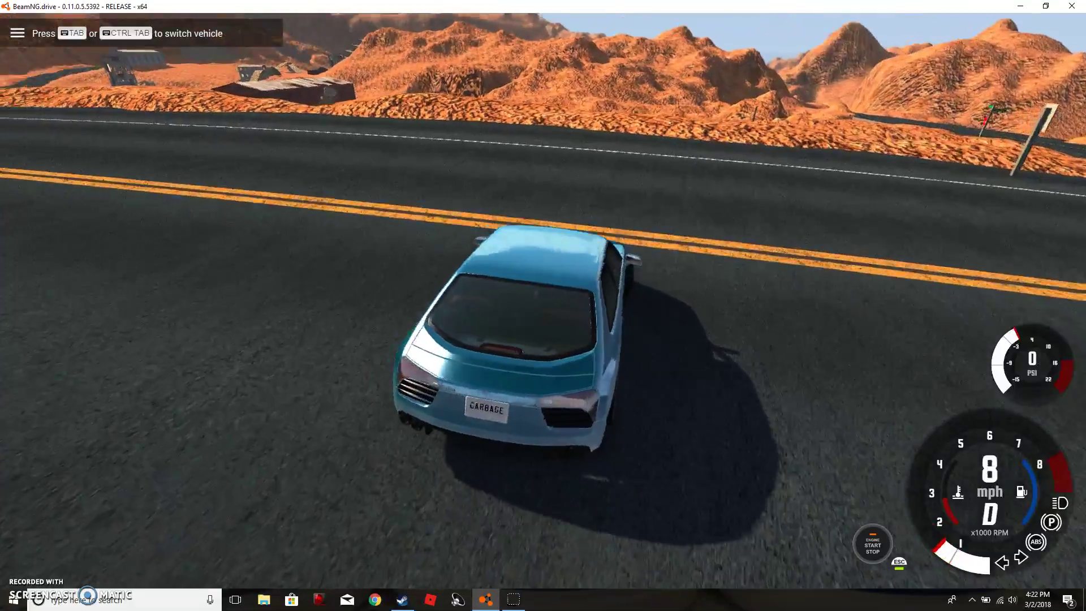
{"action": "key", "text": "Left"}
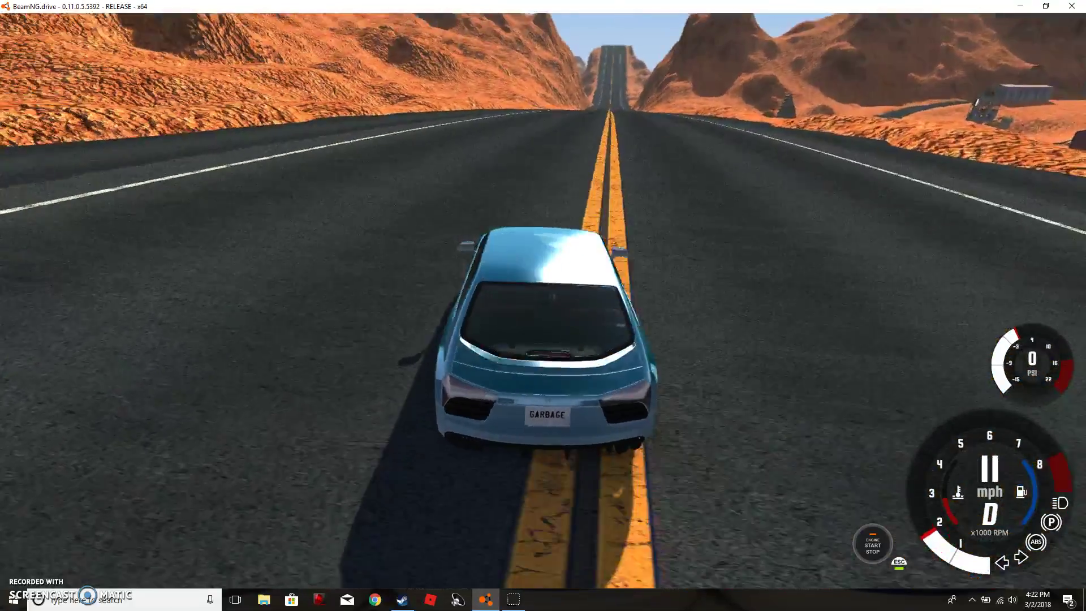
{"action": "key", "text": "c"}
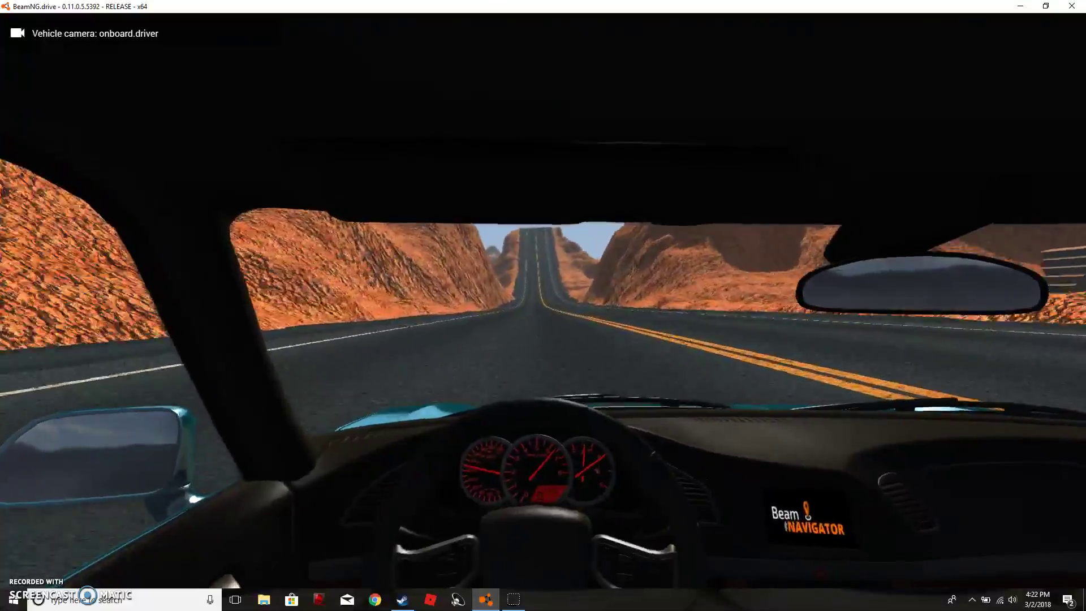
{"action": "key", "text": "c"}
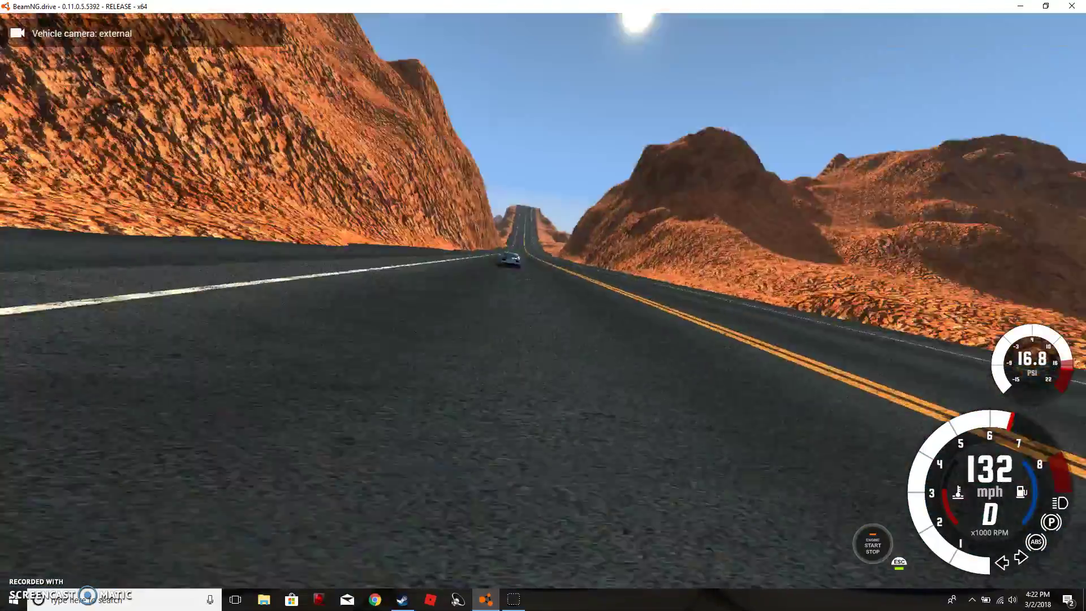
{"action": "key", "text": "c"}
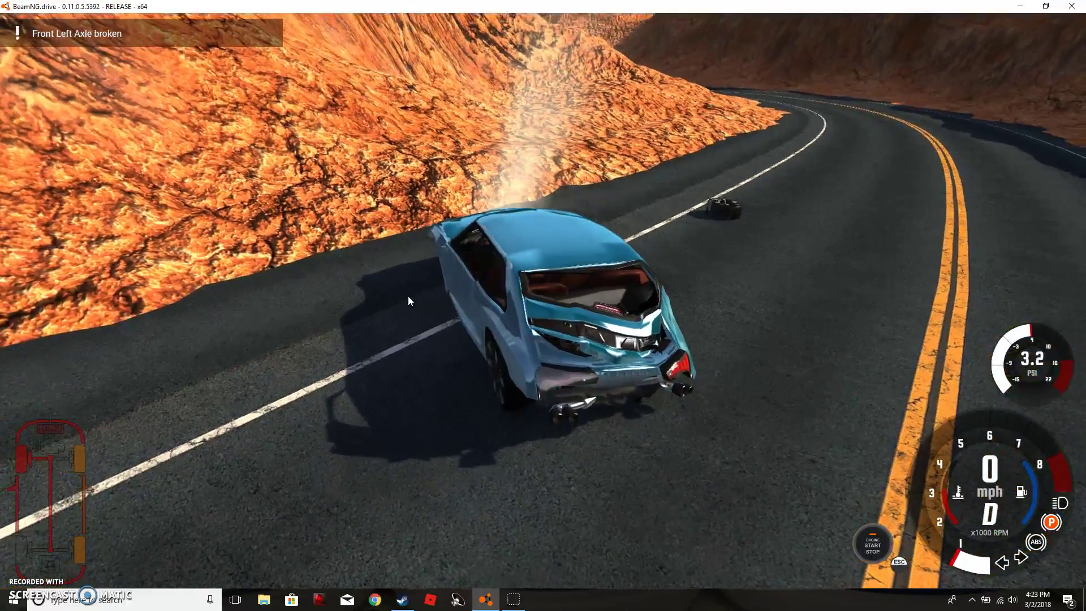
Throttle and turn the broken SBR4 until it spins and stops, then orbit the wreck.
{"action": "key", "text": "Up"}
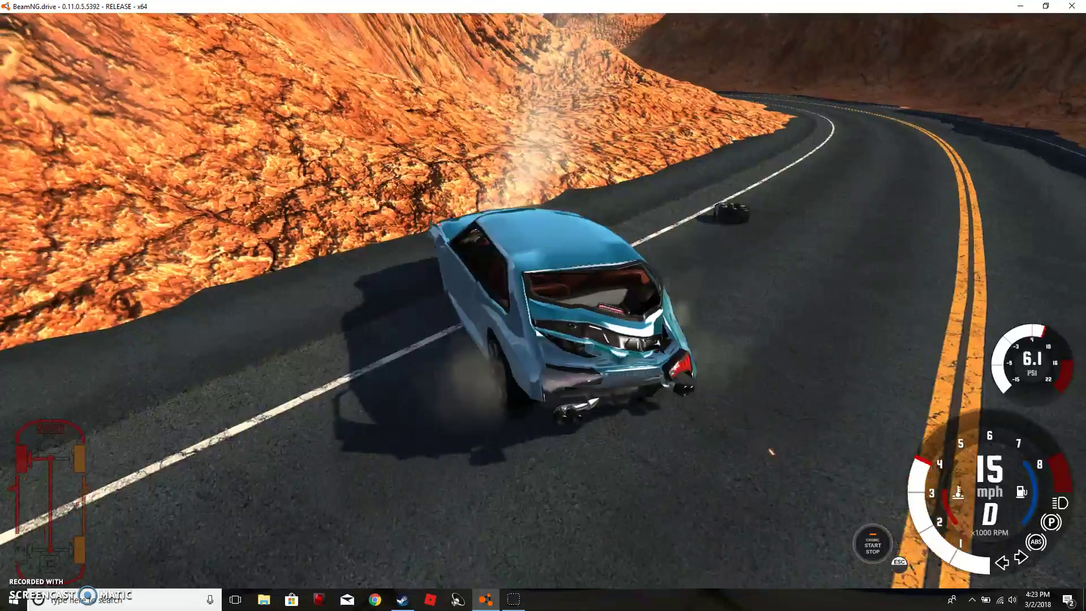
{"action": "key", "text": "Up"}
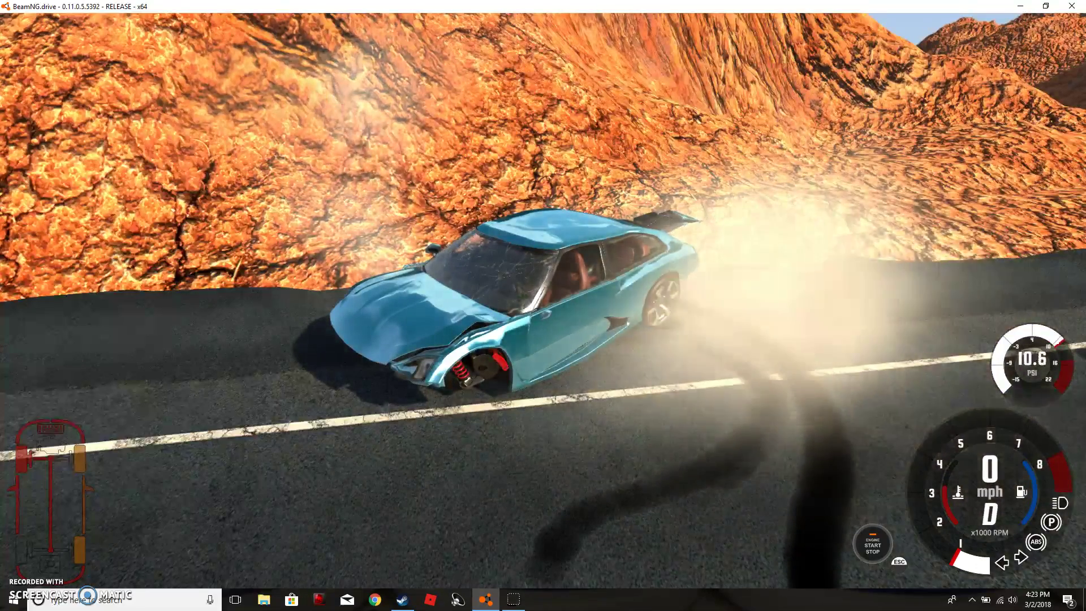
{"action": "key", "text": "Escape"}
{"action": "key", "text": "Escape"}
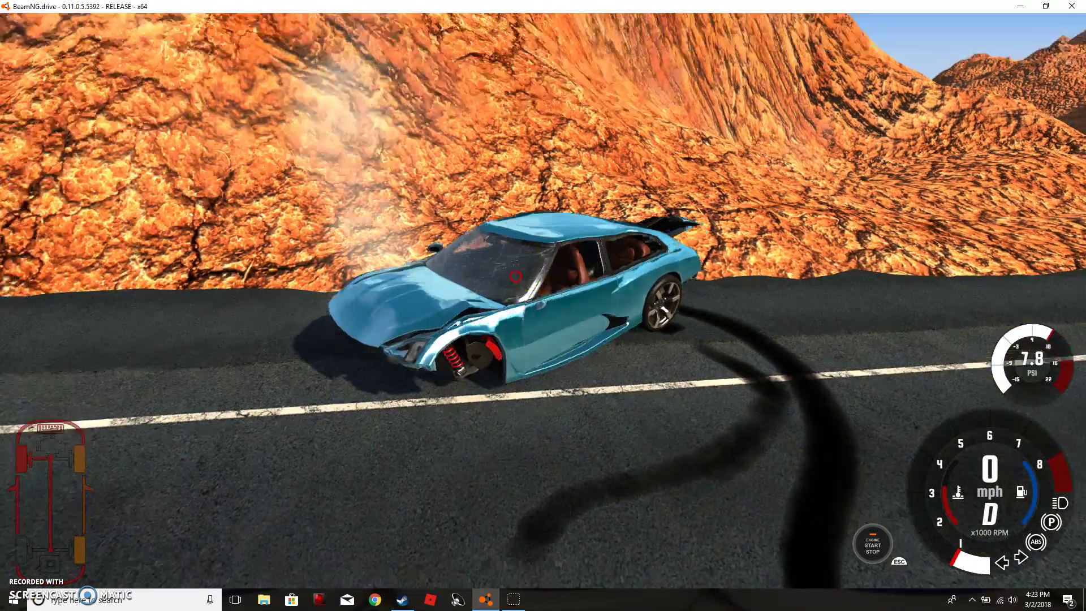
{"action": "left_click_drag", "start_coordinate": [543, 340], "coordinate": [392, 426]}
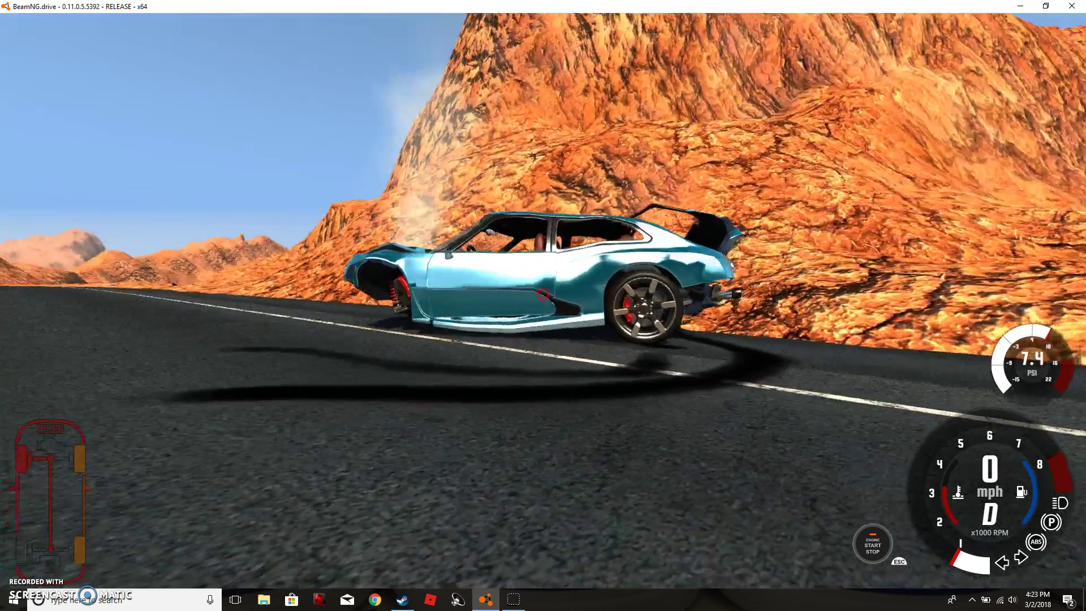